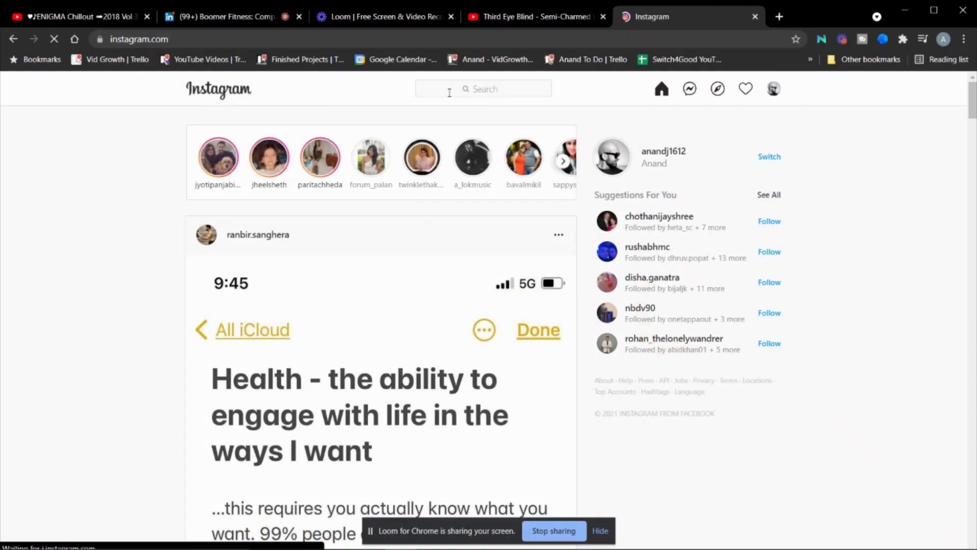
# - Search Instagram for 'bo' and open the boomerfitnessusa profile
pyautogui.click(449, 91)
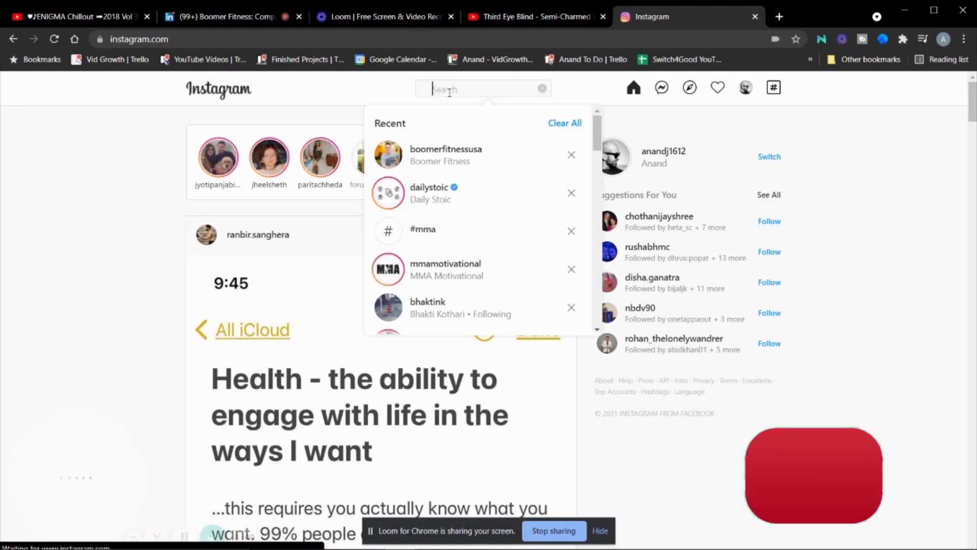
pyautogui.write('bo')
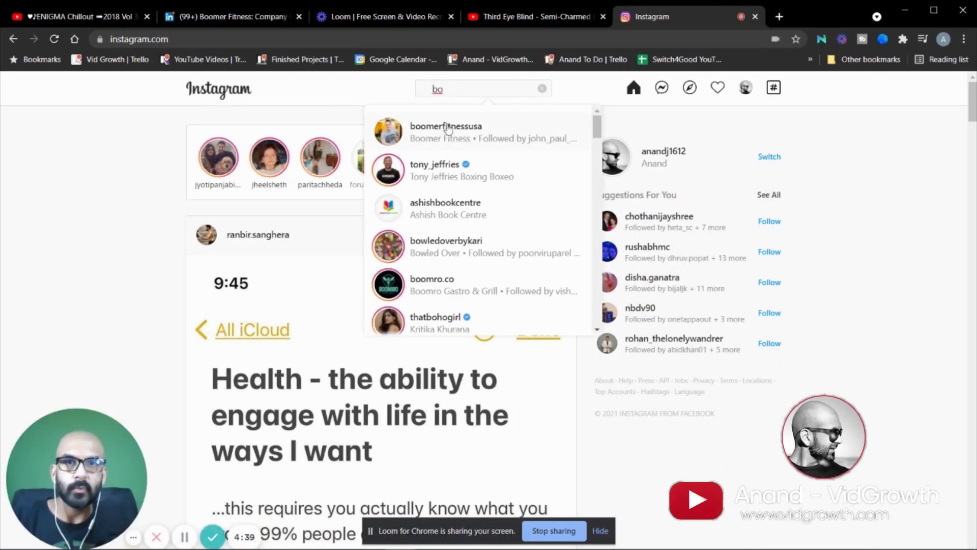
pyautogui.click(448, 129)
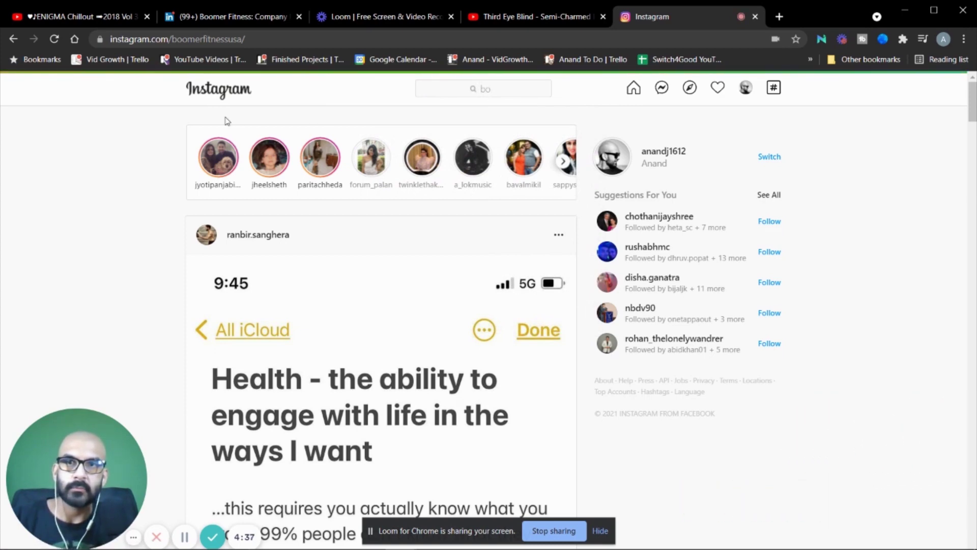
pyautogui.scroll(-6, 219, 381)
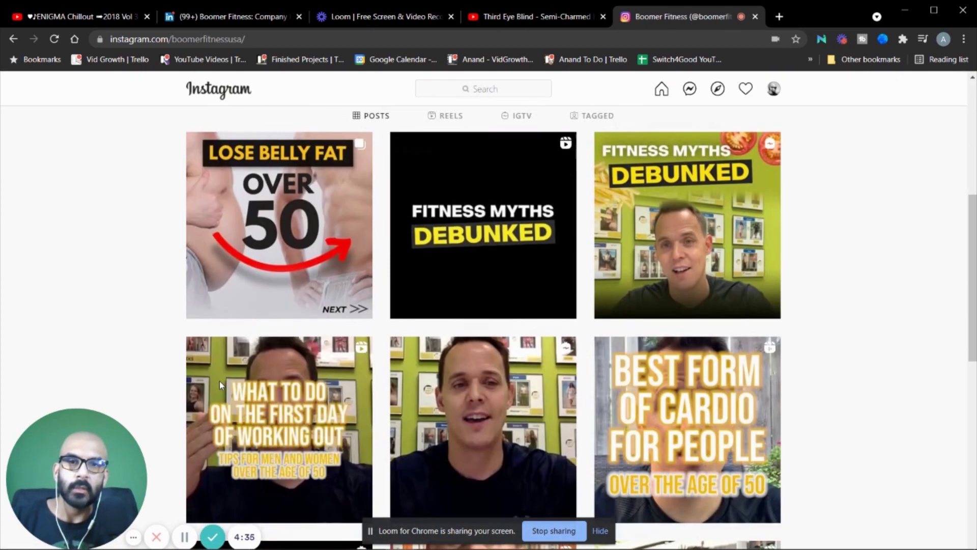
# - Page through every slide of the Lose Belly Fat carousel post, then browse the post grid
pyautogui.click(269, 313)
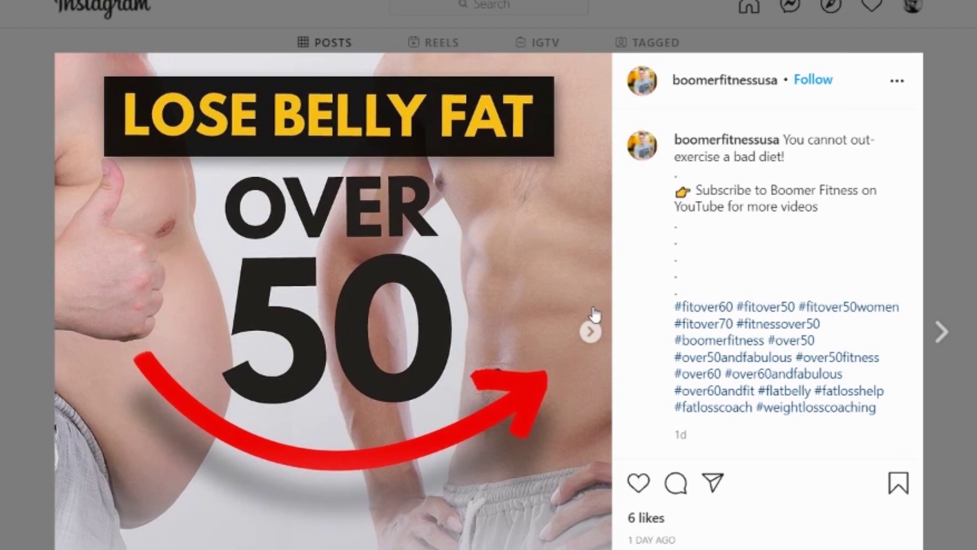
pyautogui.click(590, 331)
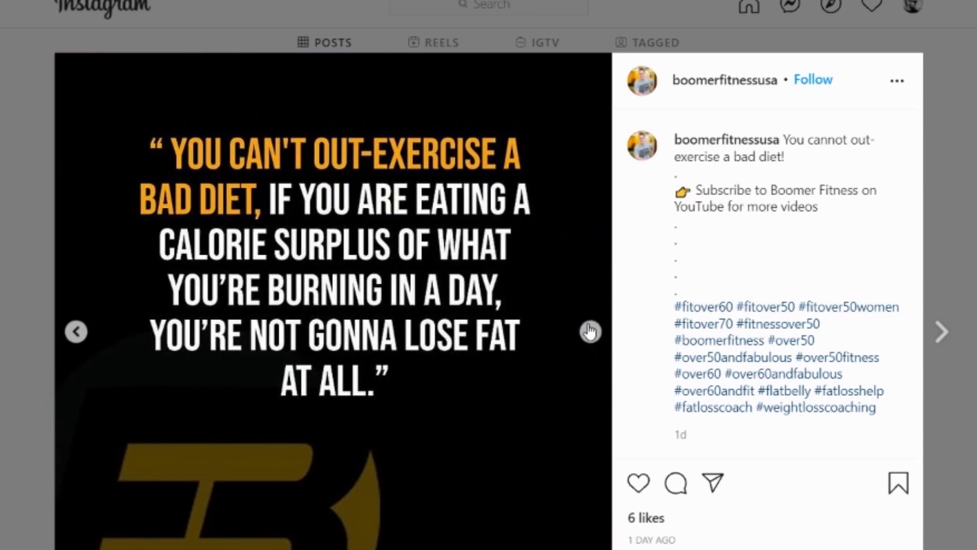
pyautogui.click(590, 332)
pyautogui.click(590, 331)
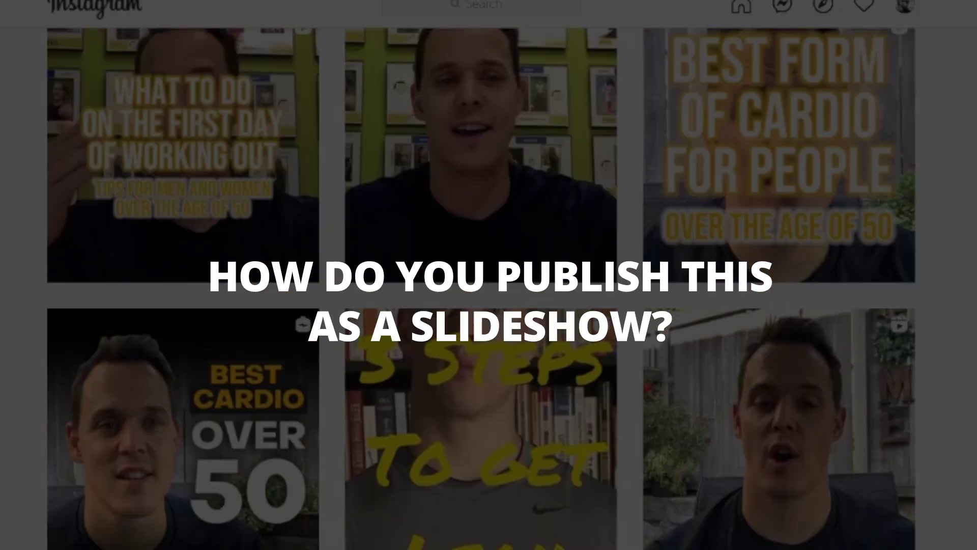
pyautogui.scroll(-15, 481, 289)
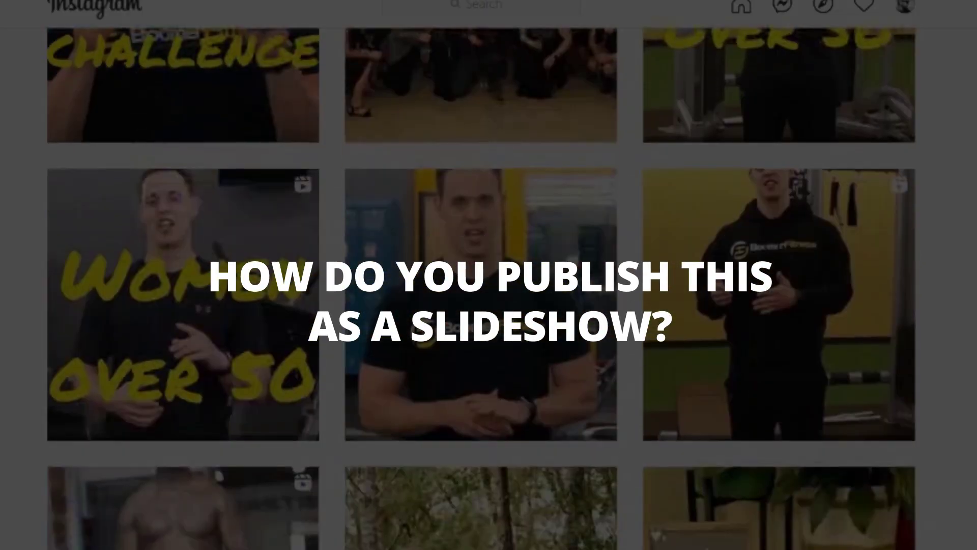
pyautogui.scroll(-9, 970, 257)
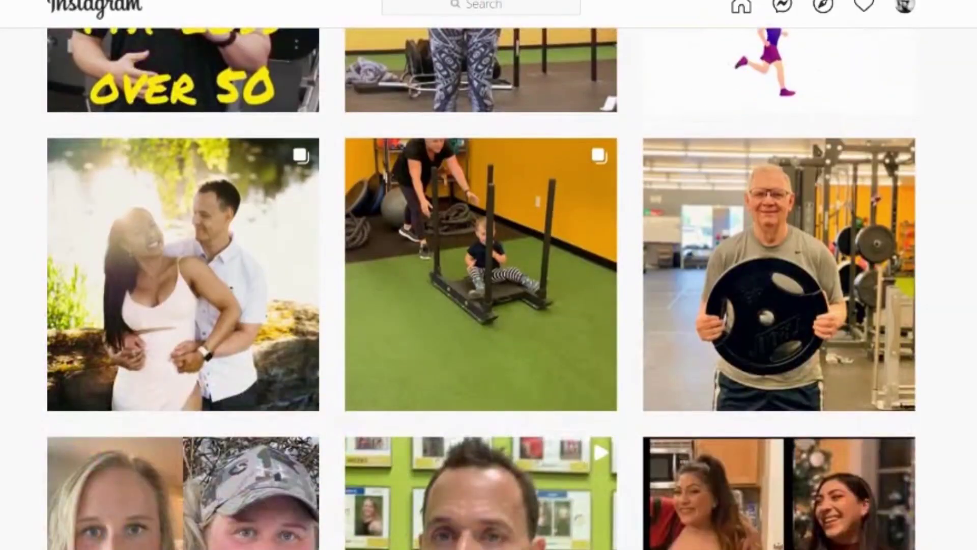
pyautogui.scroll(5, 970, 258)
# - Page through the 6 Signs You're Making Progress carousel to its final Slow Progress slide
pyautogui.click(830, 229)
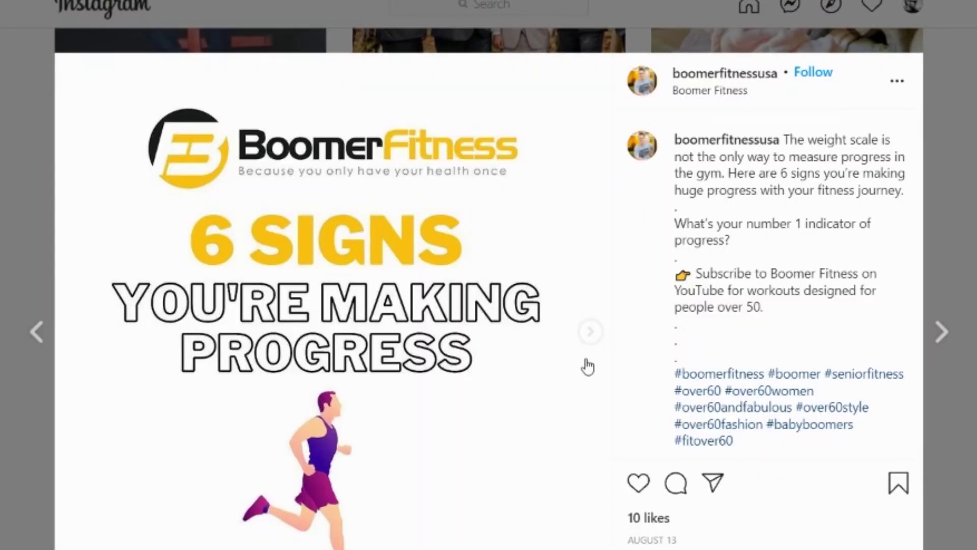
pyautogui.click(591, 339)
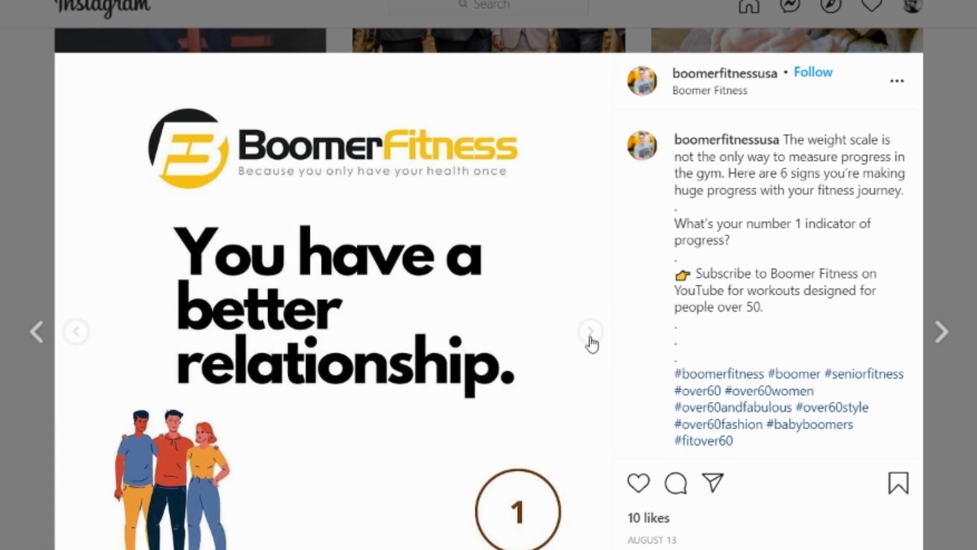
pyautogui.click(592, 339)
pyautogui.click(591, 339)
pyautogui.click(592, 339)
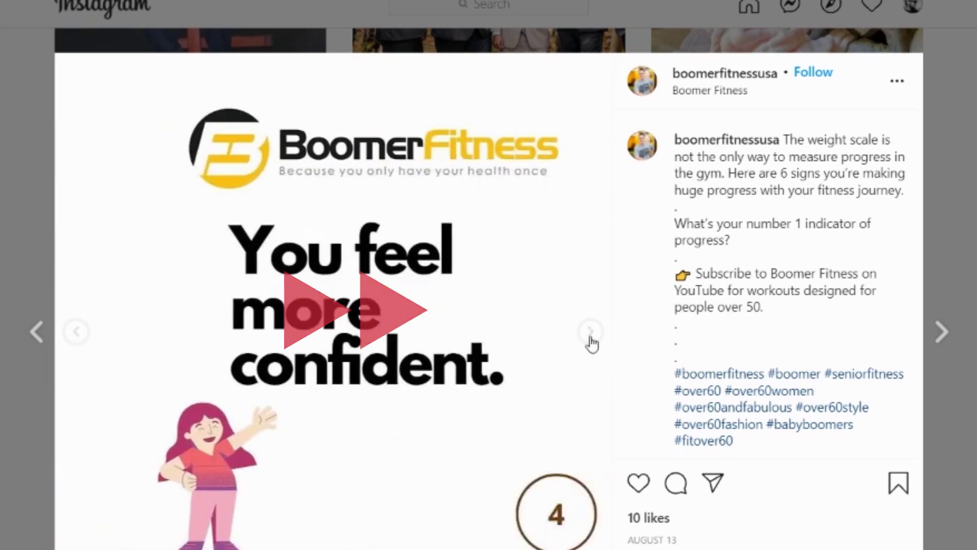
pyautogui.click(592, 338)
pyautogui.click(592, 339)
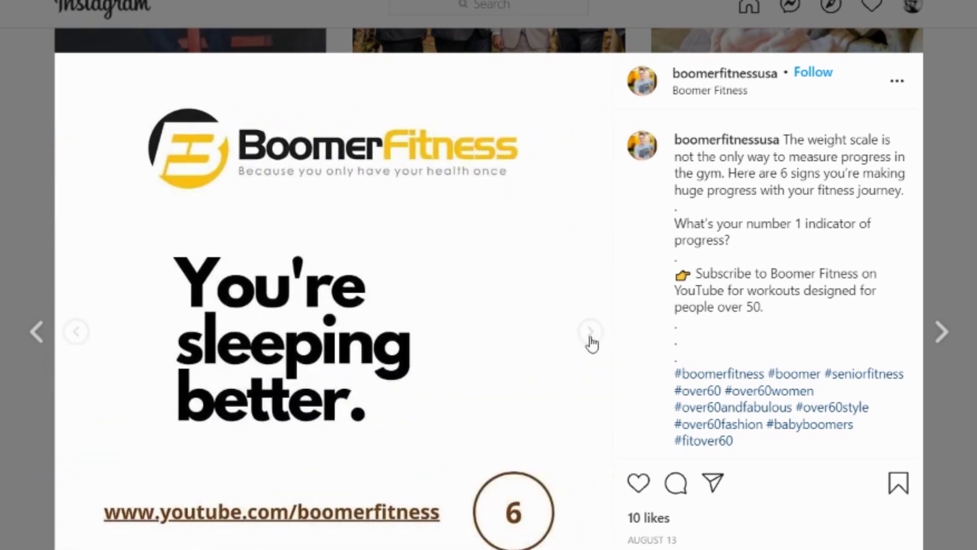
pyautogui.click(592, 339)
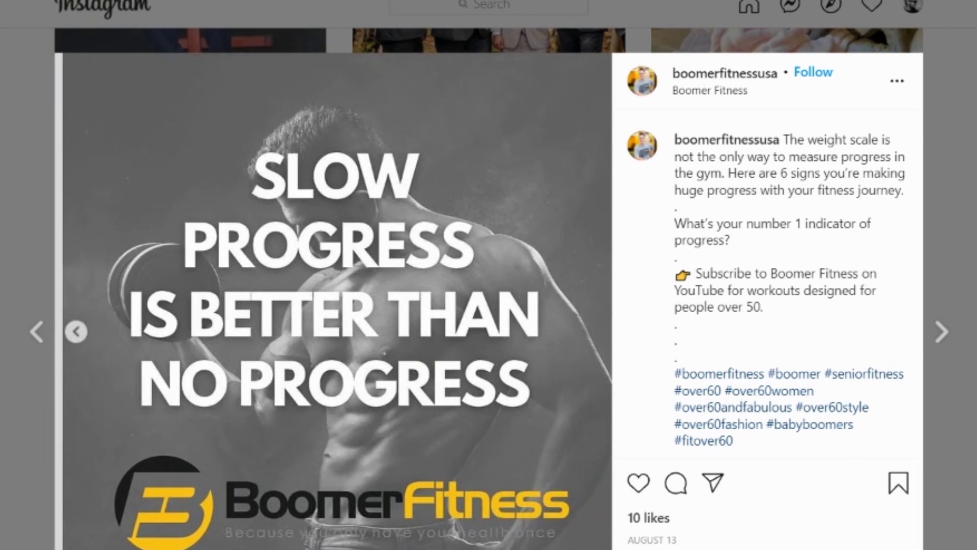
# - Page through the Advanced Body Weight workout carousel, then switch to the Boomer Fitness LinkedIn admin page
pyautogui.press('Escape')
pyautogui.scroll(-15, 489, 285)
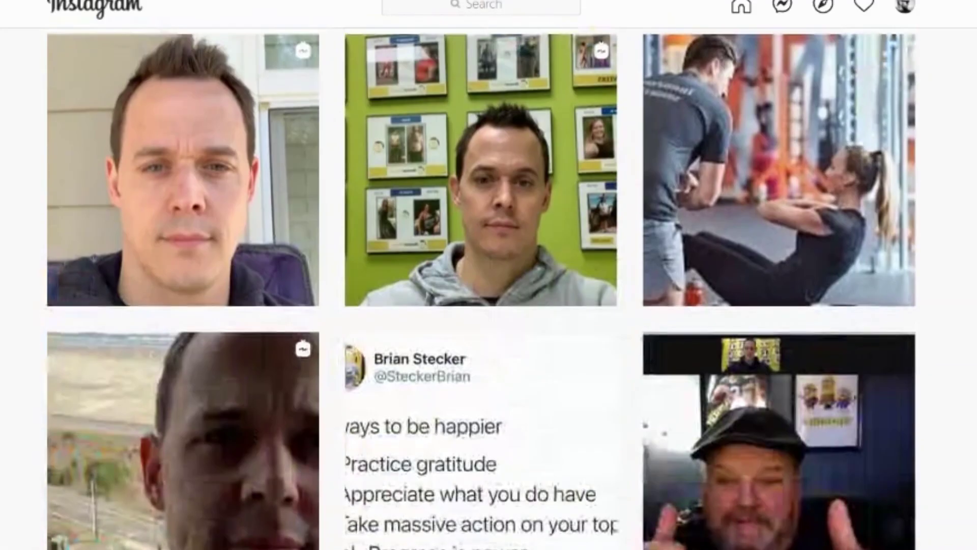
pyautogui.scroll(-20, 482, 288)
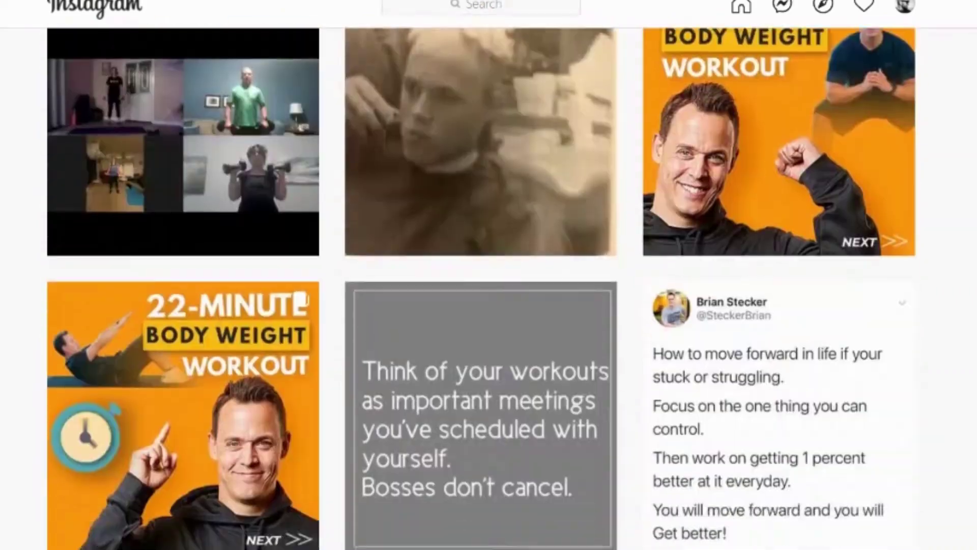
pyautogui.scroll(-3, 481, 288)
pyautogui.scroll(5, 884, 245)
pyautogui.click(825, 236)
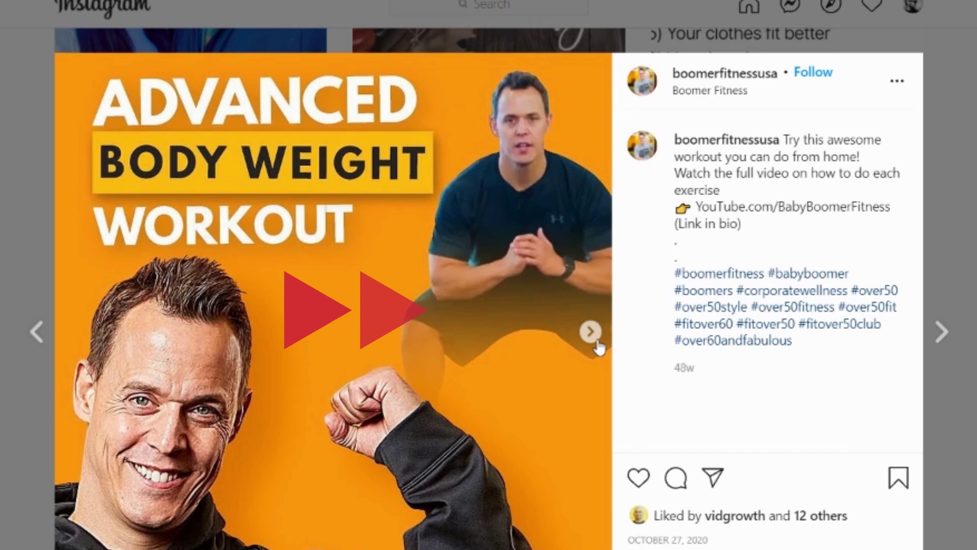
pyautogui.click(595, 338)
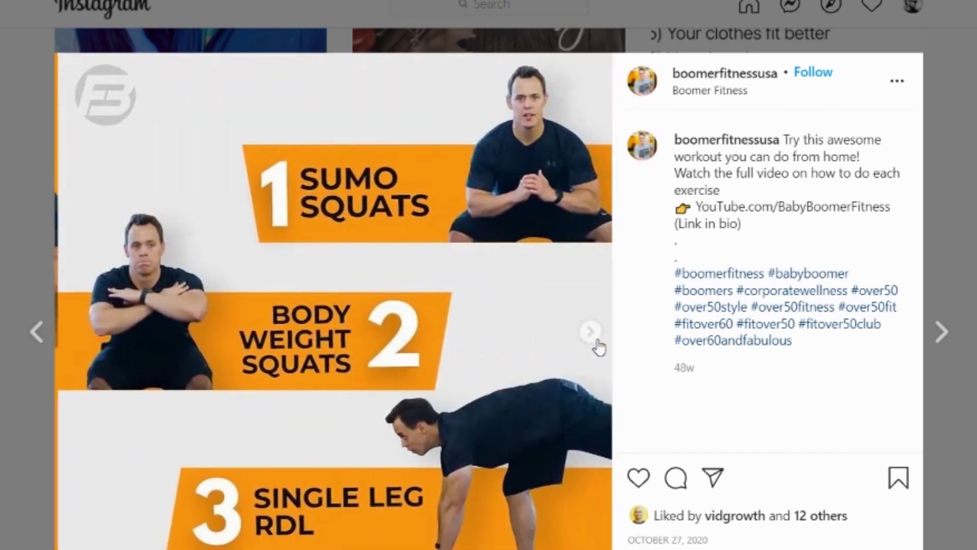
pyautogui.click(597, 341)
pyautogui.click(597, 341)
pyautogui.click(596, 341)
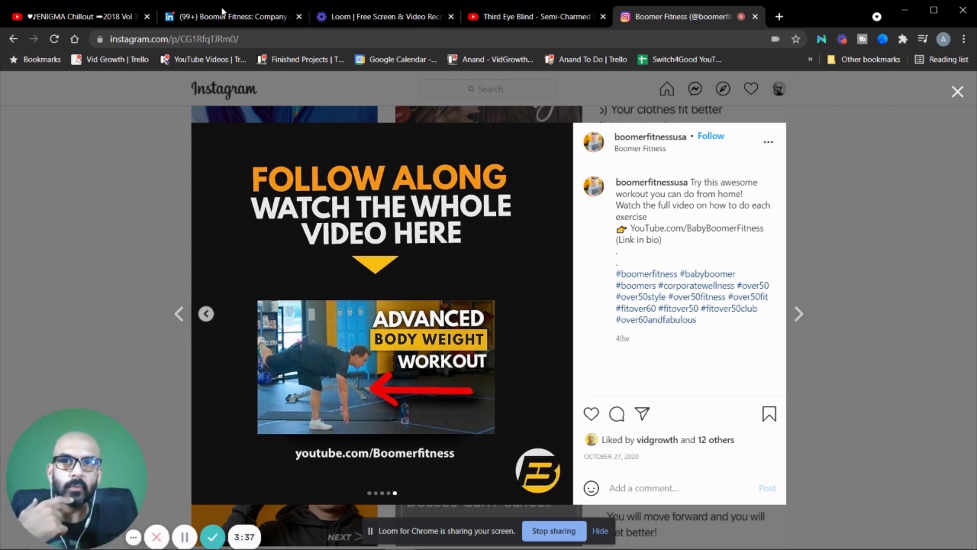
pyautogui.click(222, 14)
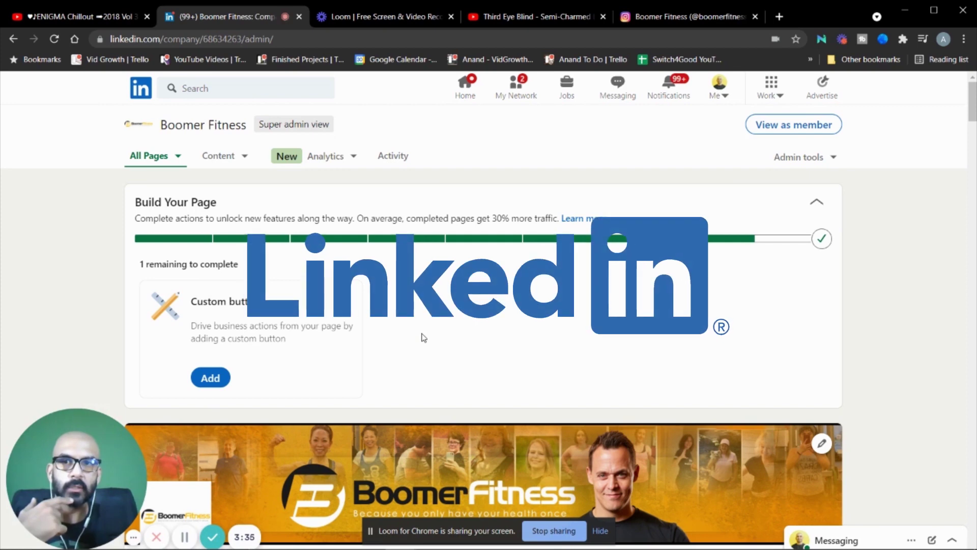
pyautogui.scroll(-5, 422, 331)
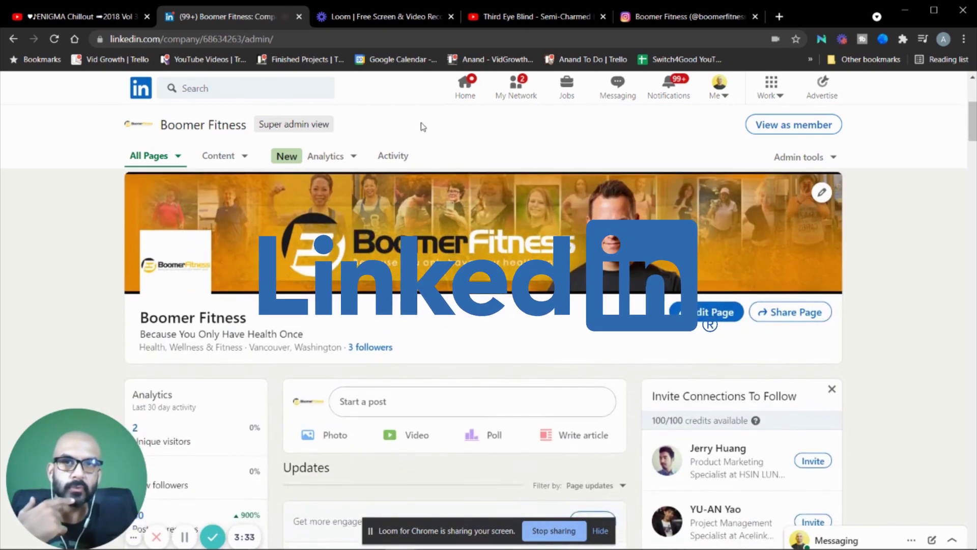
# - Google 'jpeg to pdf' in a new tab and open Smallpdf's JPG to PDF converter
pyautogui.click(780, 15)
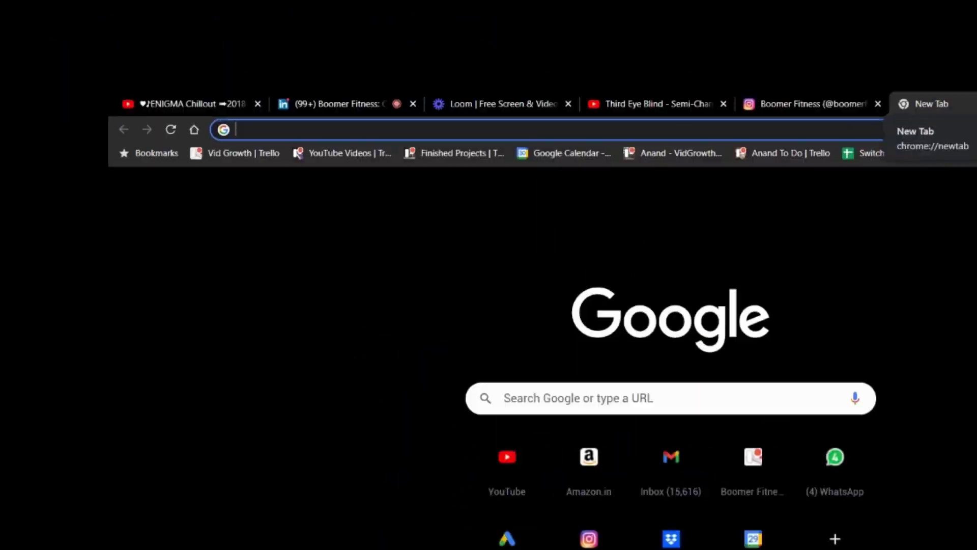
pyautogui.write('jpeg to pdf')
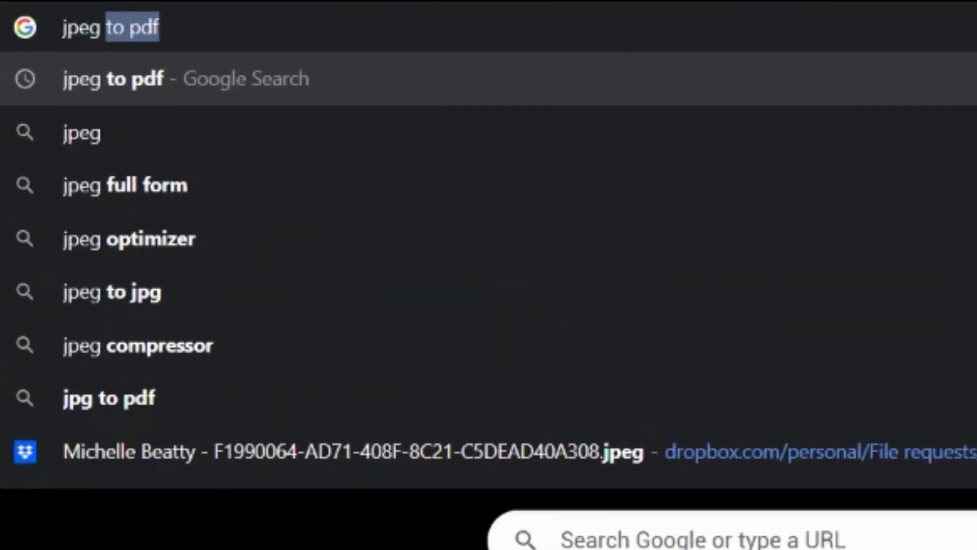
pyautogui.press('Return')
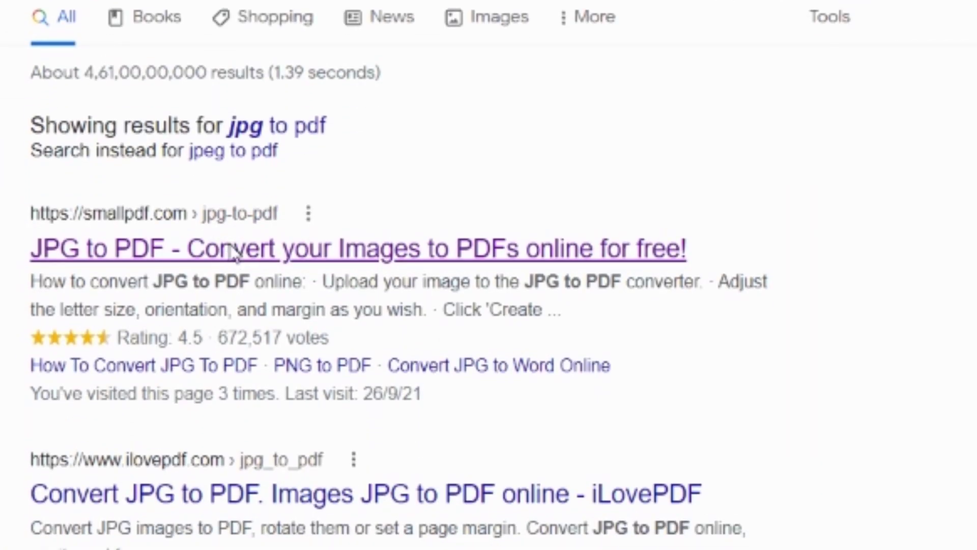
pyautogui.click(233, 253)
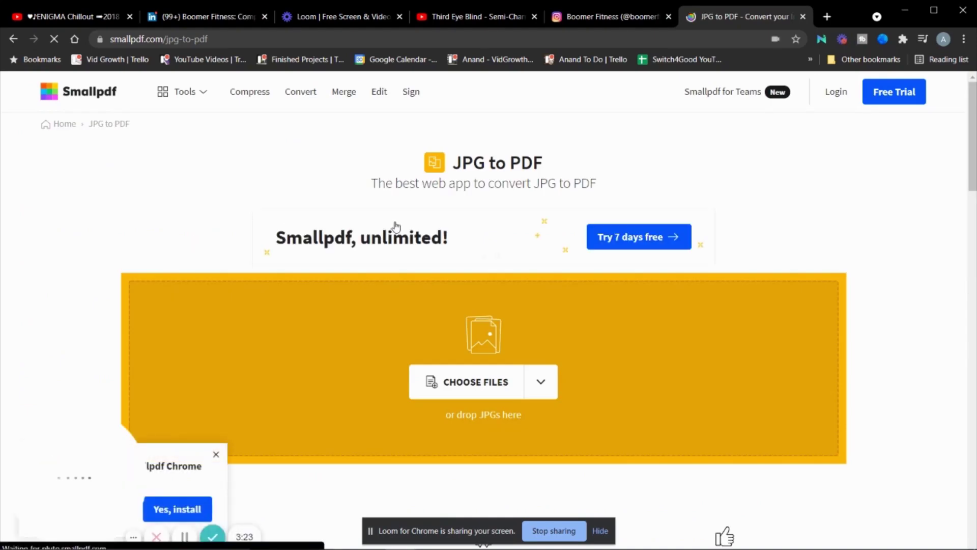
# - Select the four carousel images 00_copy (1).jpg through 03_copy (1).jpg from Downloads
pyautogui.click(495, 387)
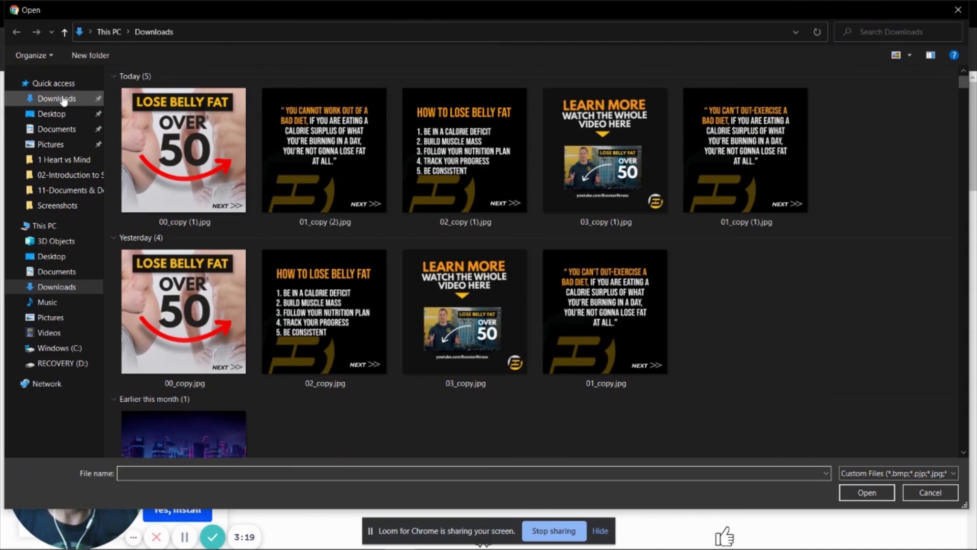
pyautogui.click(64, 100)
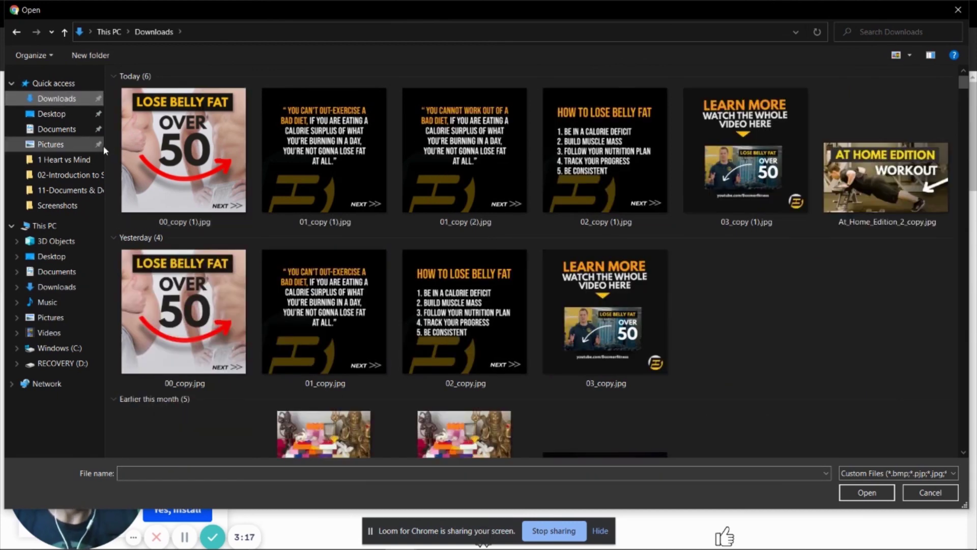
pyautogui.click(173, 150)
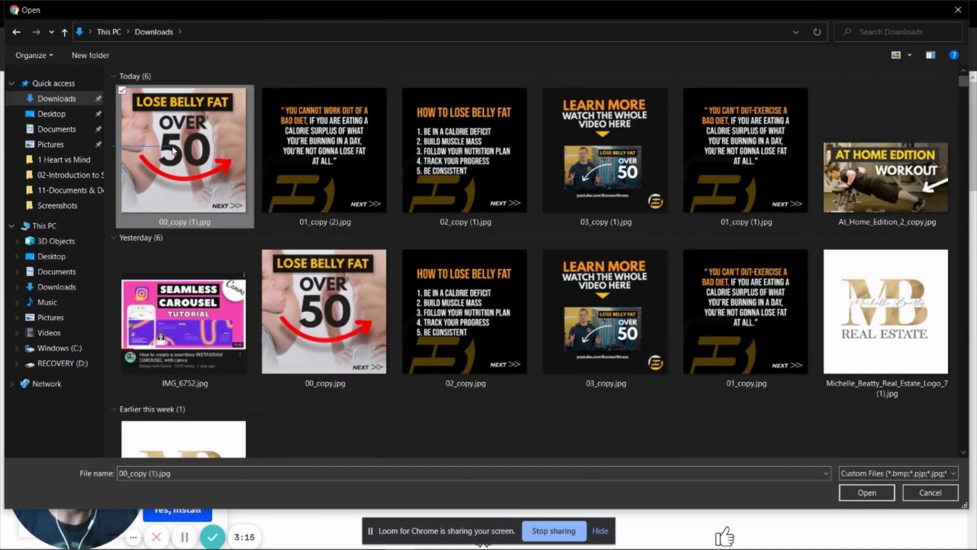
pyautogui.moveTo(173, 150); pyautogui.dragTo(603, 162)
# - Upload the four images and move 02_copy (1).jpg into second place, ahead of 01_copy (2).jpg
pyautogui.click(872, 496)
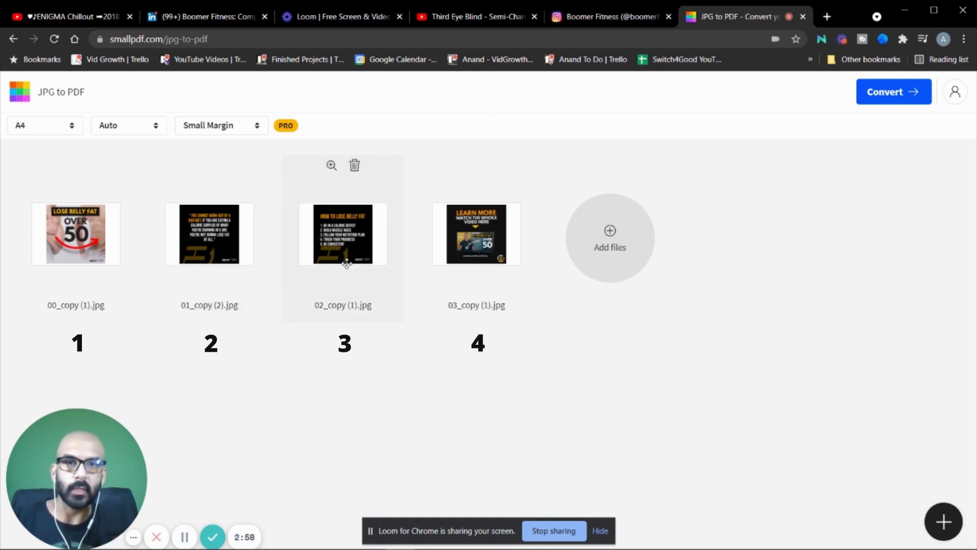
pyautogui.moveTo(332, 258); pyautogui.dragTo(230, 257)
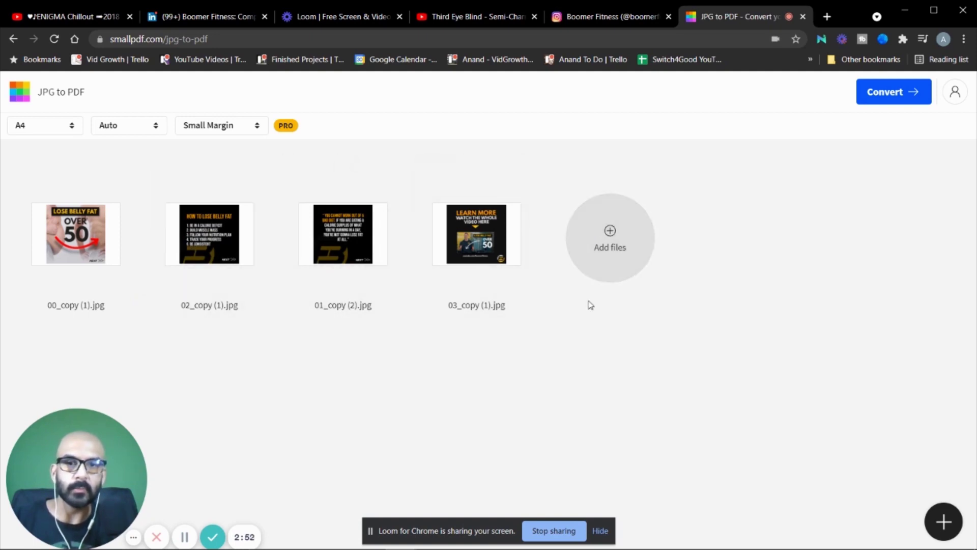
# - Convert and download the 4-page PDF, then start a new post on the Boomer Fitness LinkedIn page
pyautogui.click(888, 101)
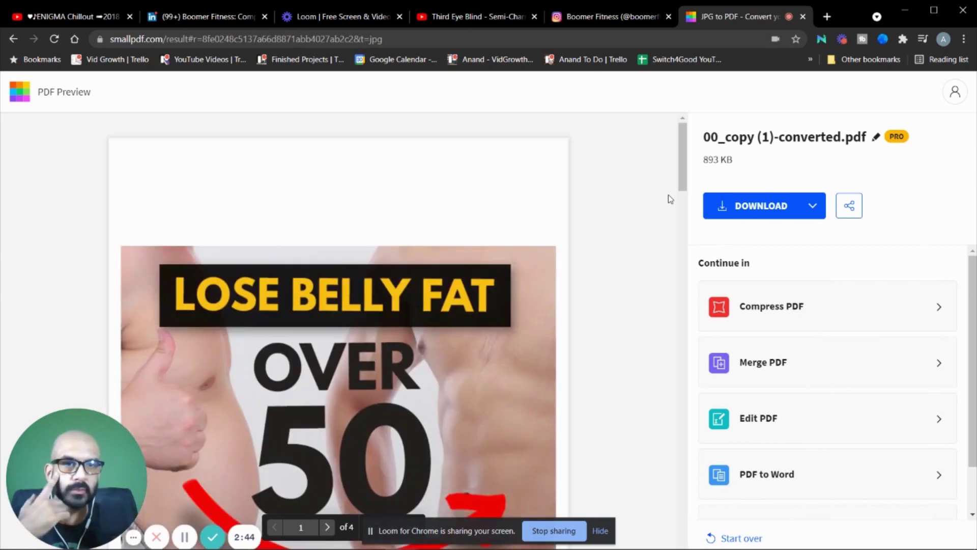
pyautogui.click(762, 214)
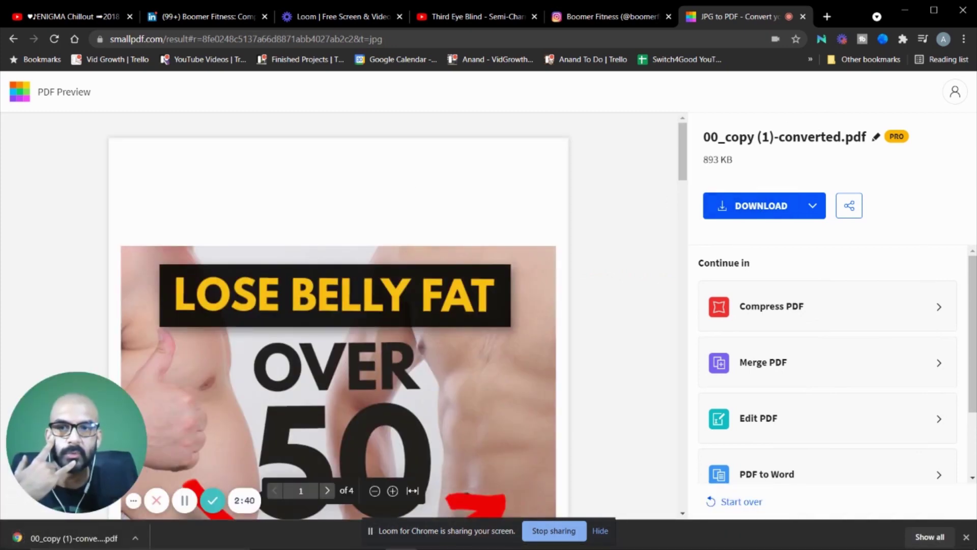
pyautogui.click(331, 21)
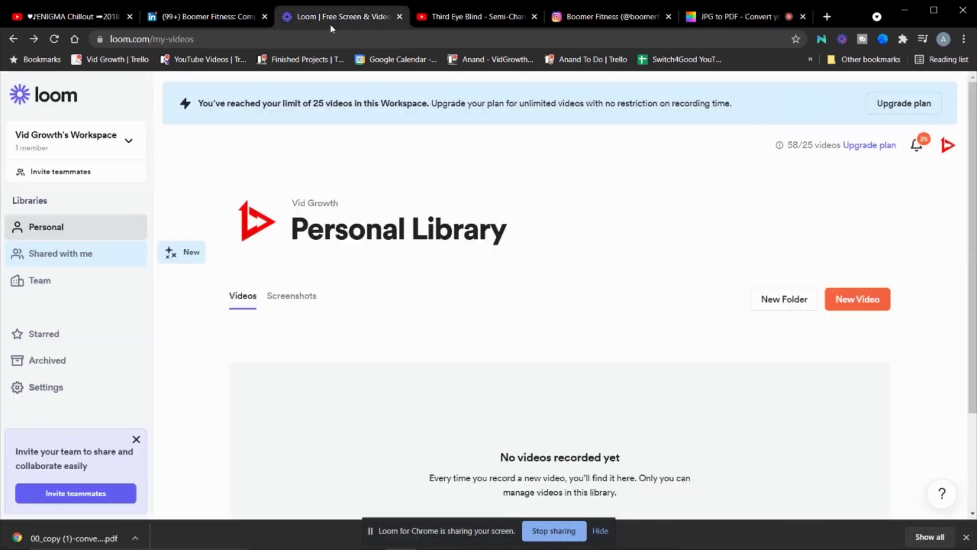
pyautogui.click(229, 17)
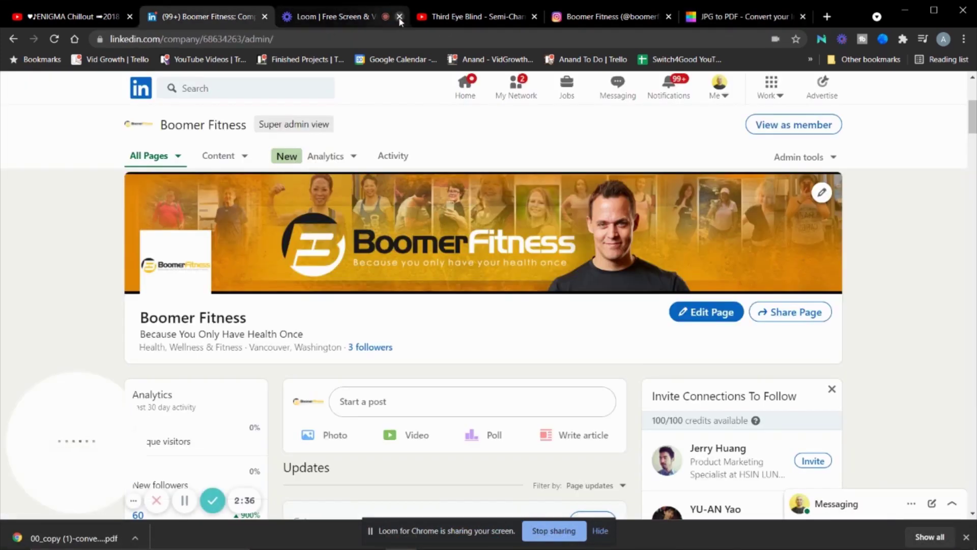
pyautogui.click(400, 17)
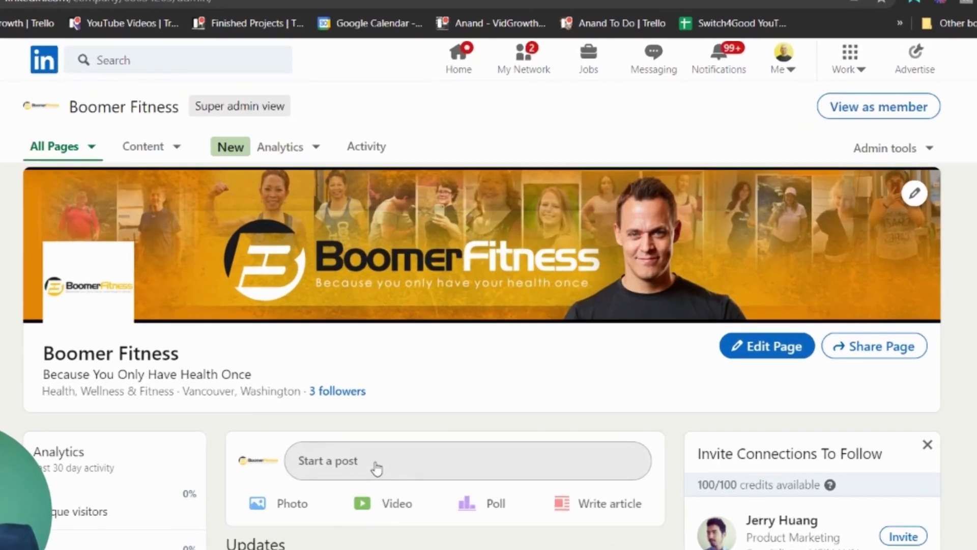
pyautogui.click(410, 469)
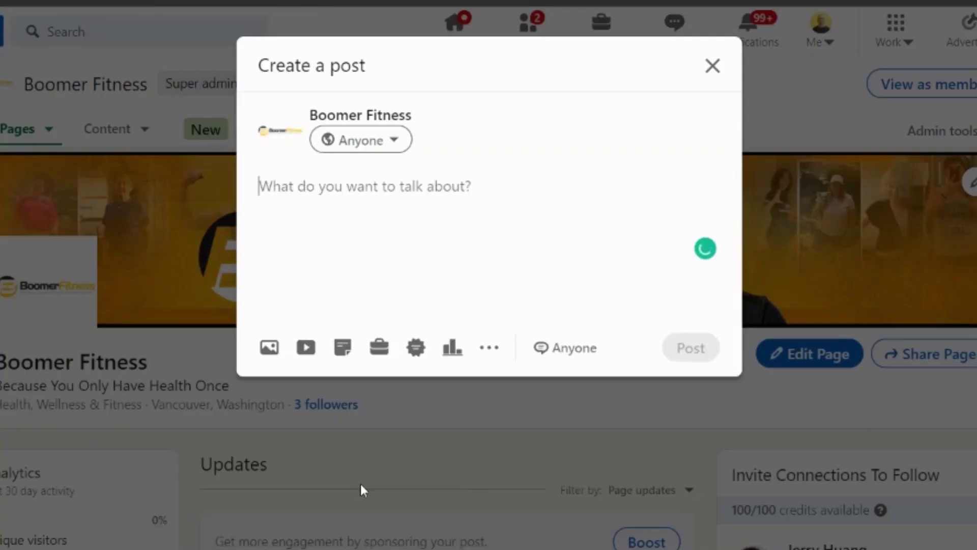
# - Attach 00_copy (1)-converted.pdf from Downloads to the post as a shared document
pyautogui.click(342, 348)
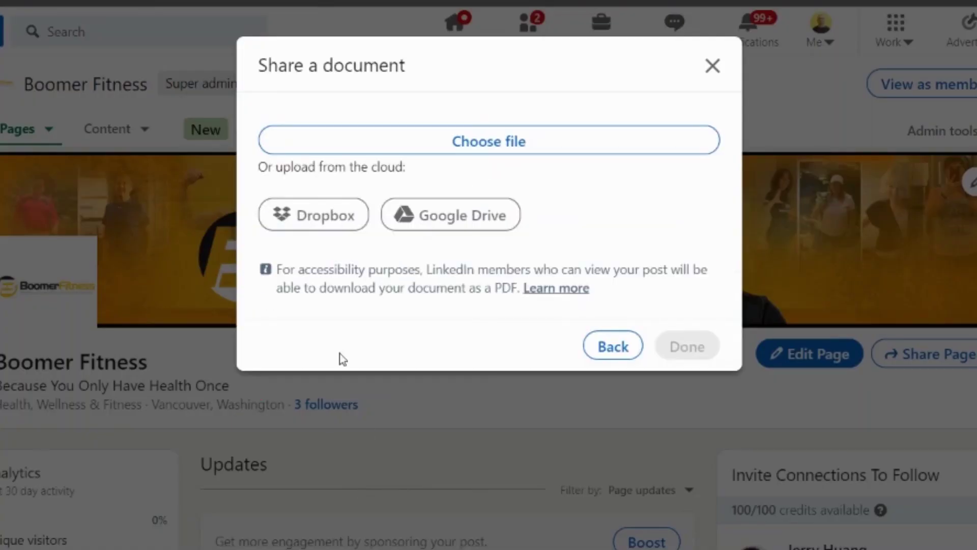
pyautogui.click(455, 147)
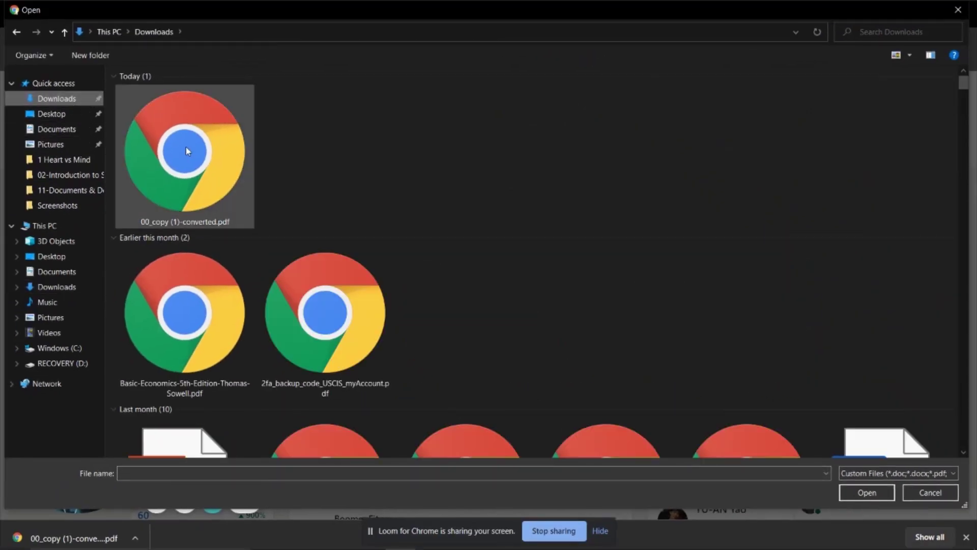
pyautogui.click(185, 148)
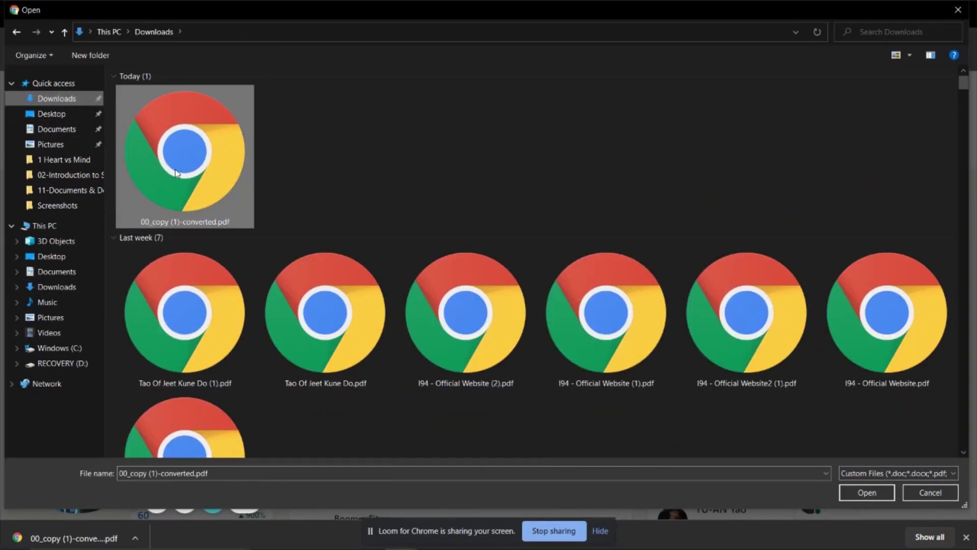
pyautogui.doubleClick(176, 173)
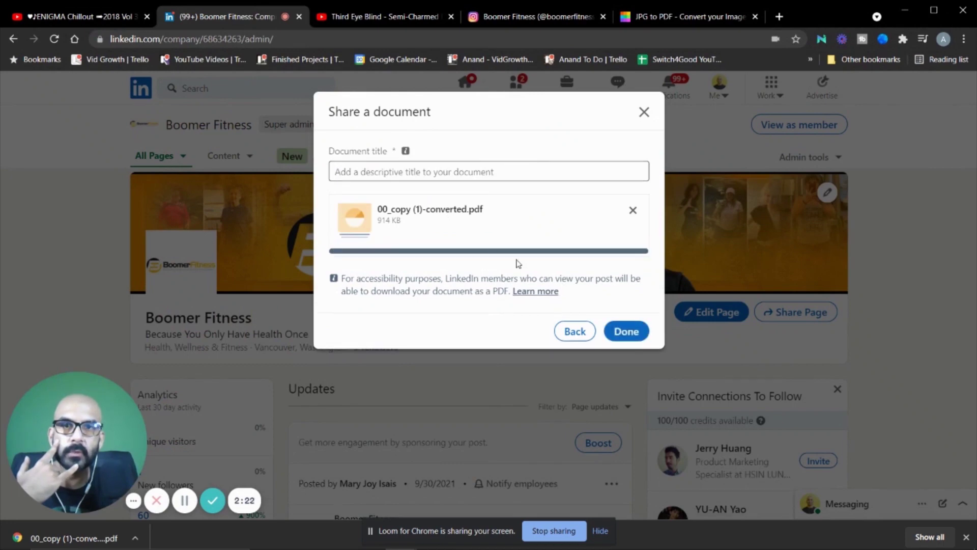
# - Title the attached document 'Lose Belly Fat over 50' and return to the post
pyautogui.click(613, 331)
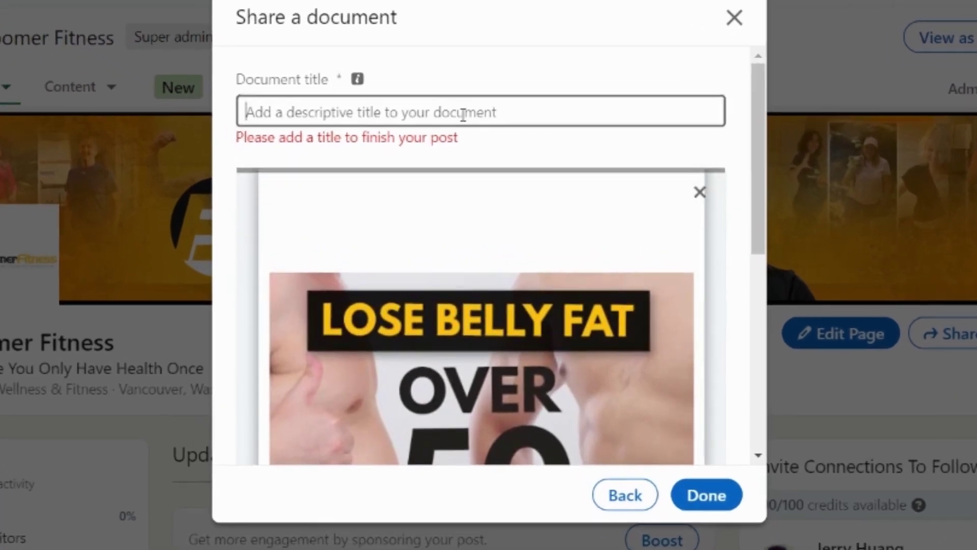
pyautogui.write('Lose Belly Fat over 50')
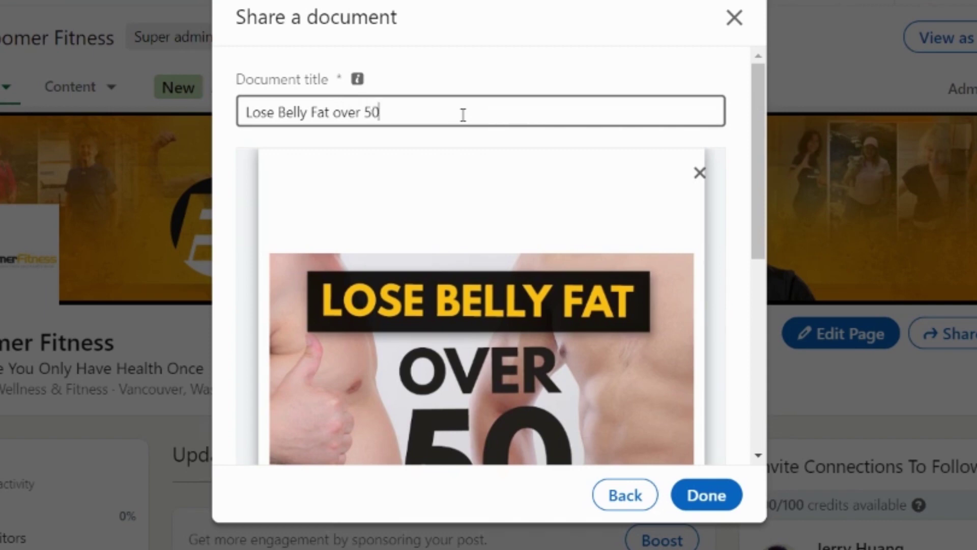
pyautogui.press('Return')
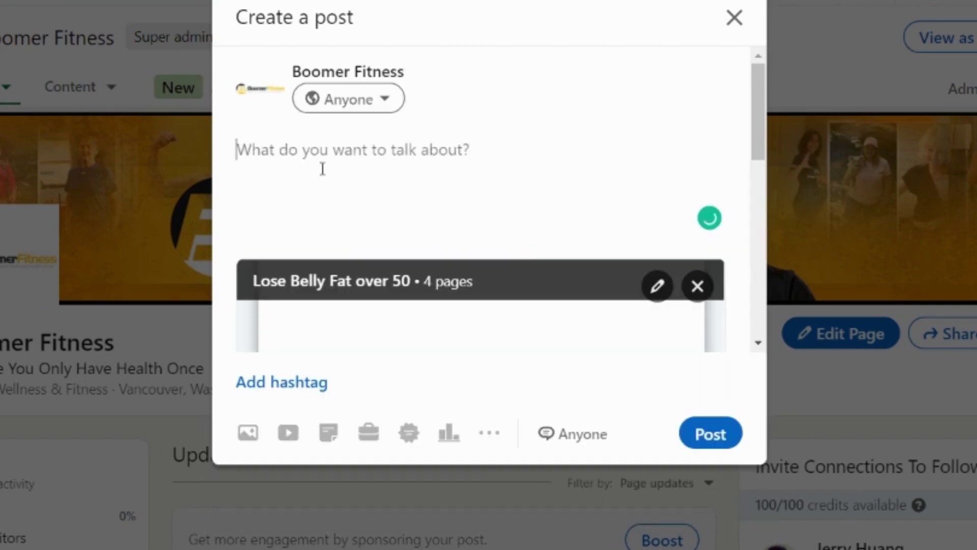
# - Write the caption 'You can't outdo a bad diet!' followed by the hashtags #fitness #fatloss
pyautogui.write("You can't out")
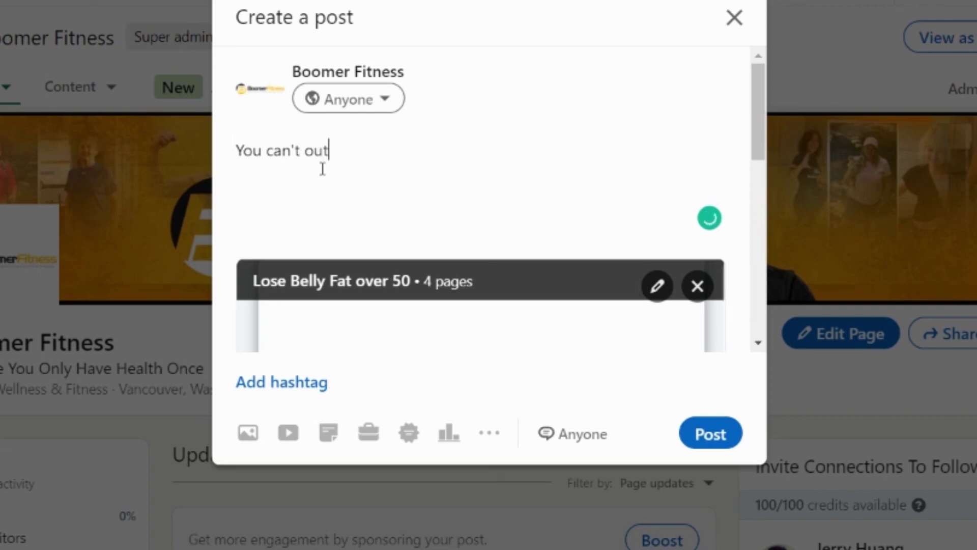
pyautogui.write('do a bad diet!')
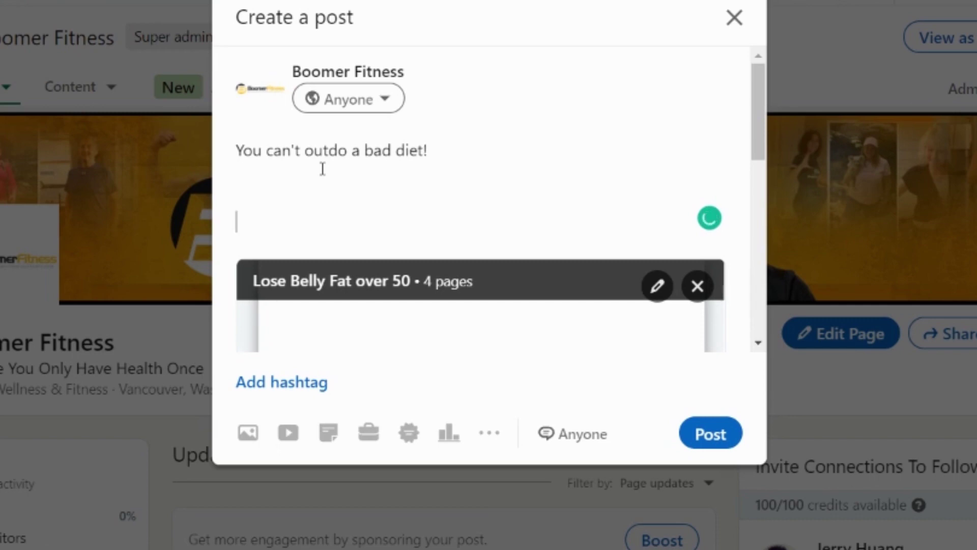
pyautogui.write('   #fitness ')
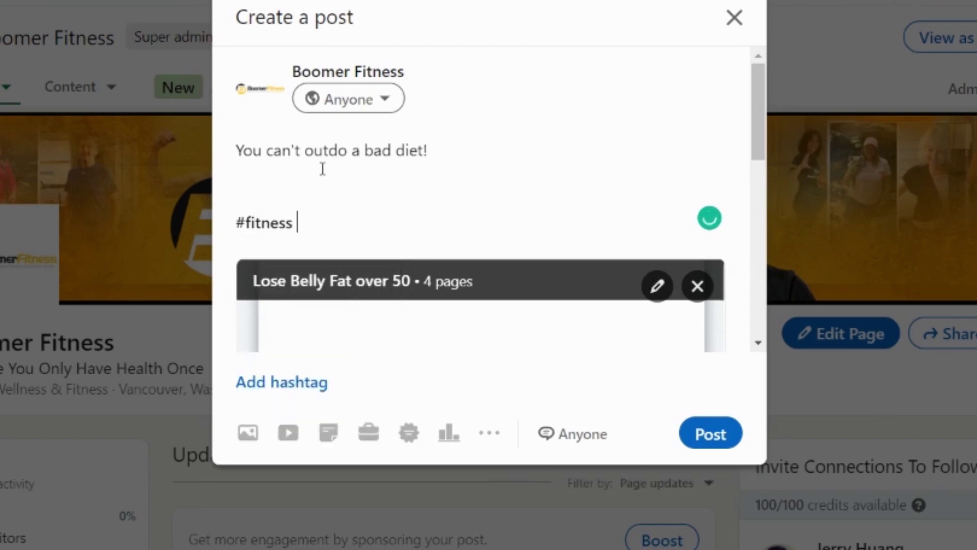
pyautogui.write('#fatloss #')
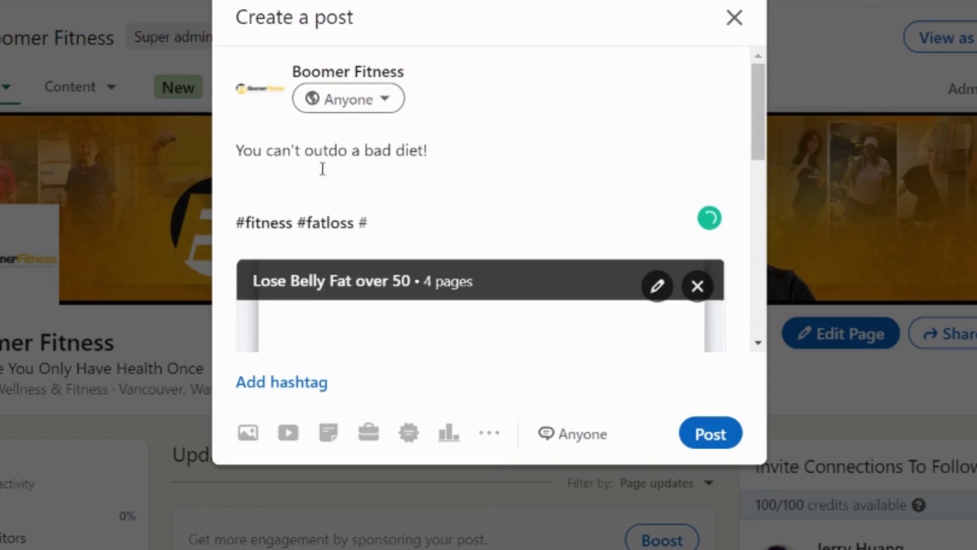
pyautogui.write('fitnessc')
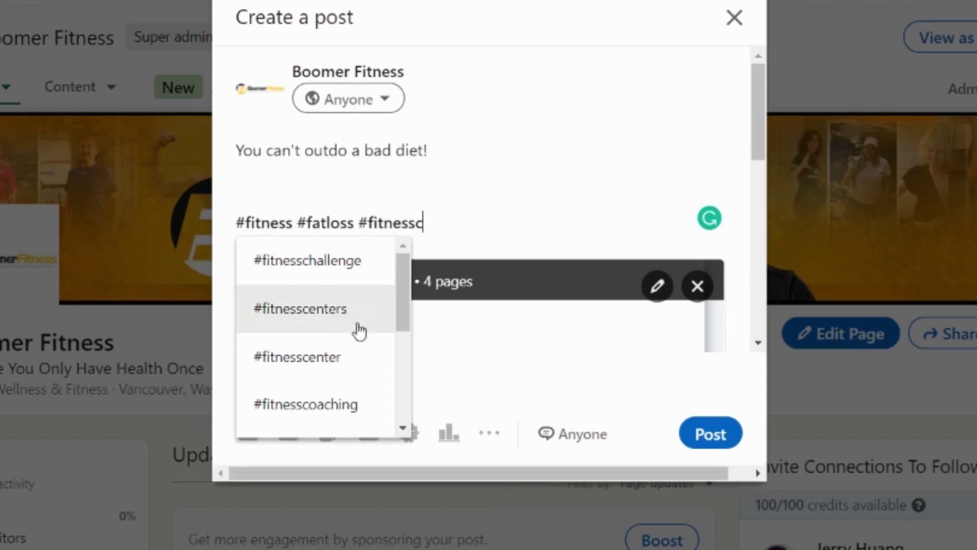
# - Add the hashtags #fitnesscoaching, #over50s and #fitover50 from the suggestion lists
pyautogui.click(356, 403)
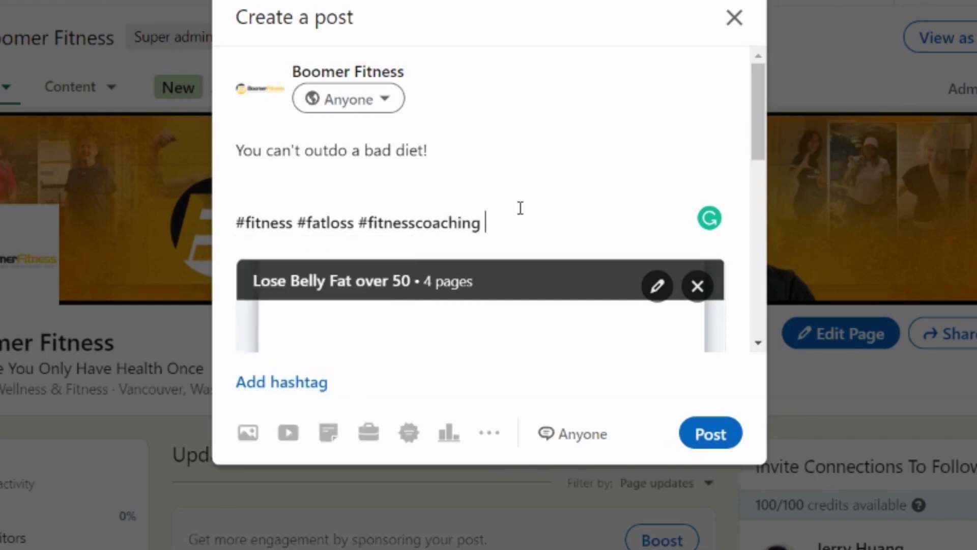
pyautogui.write('#over50')
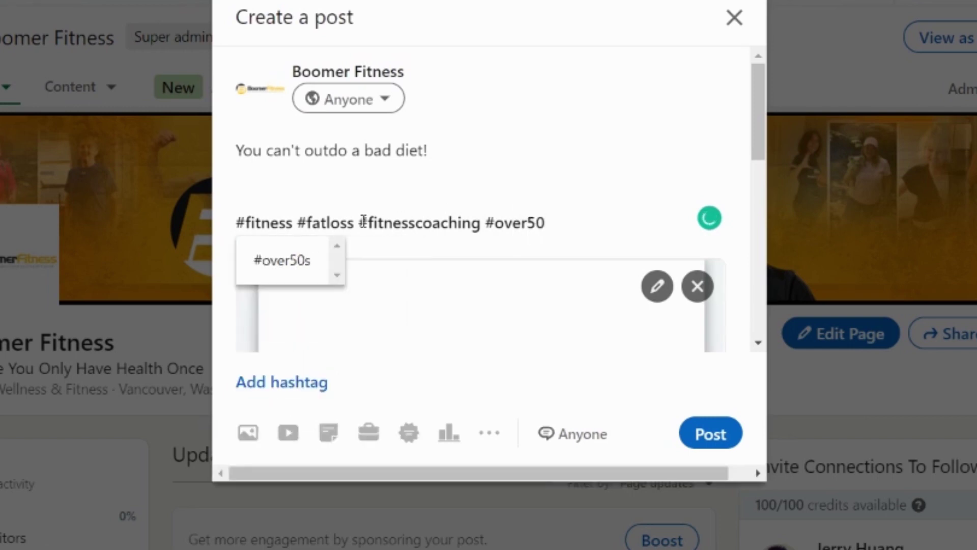
pyautogui.click(286, 260)
pyautogui.write('#o')
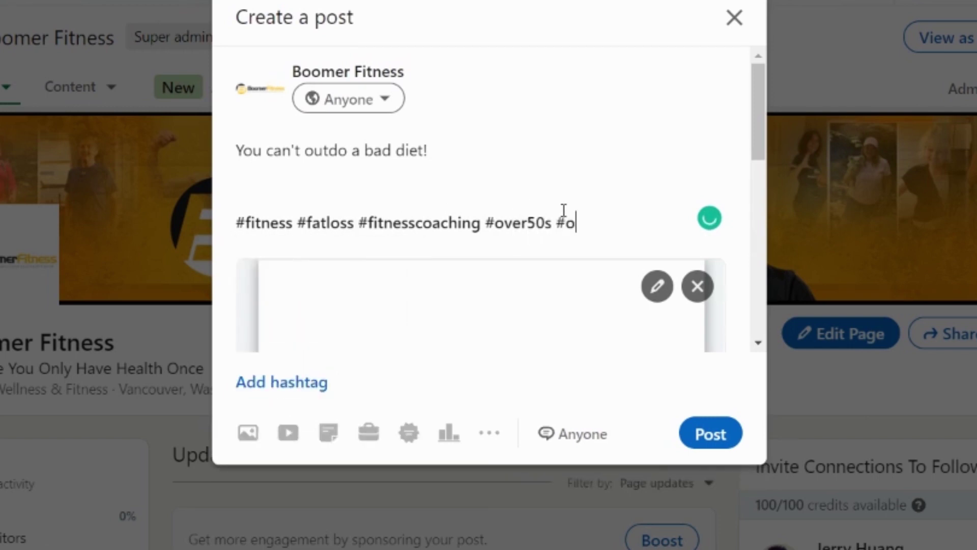
pyautogui.write('er60')
pyautogui.write('ver6')
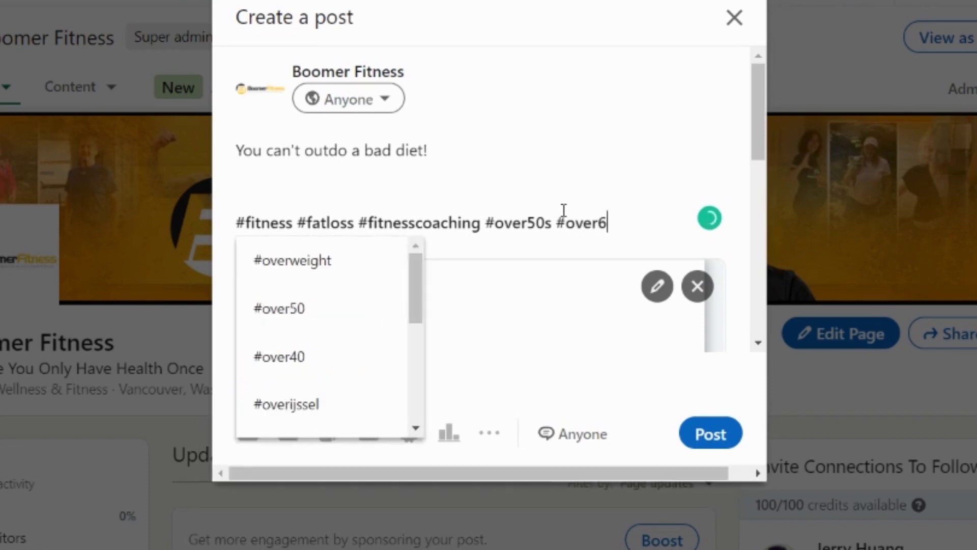
pyautogui.write('0')
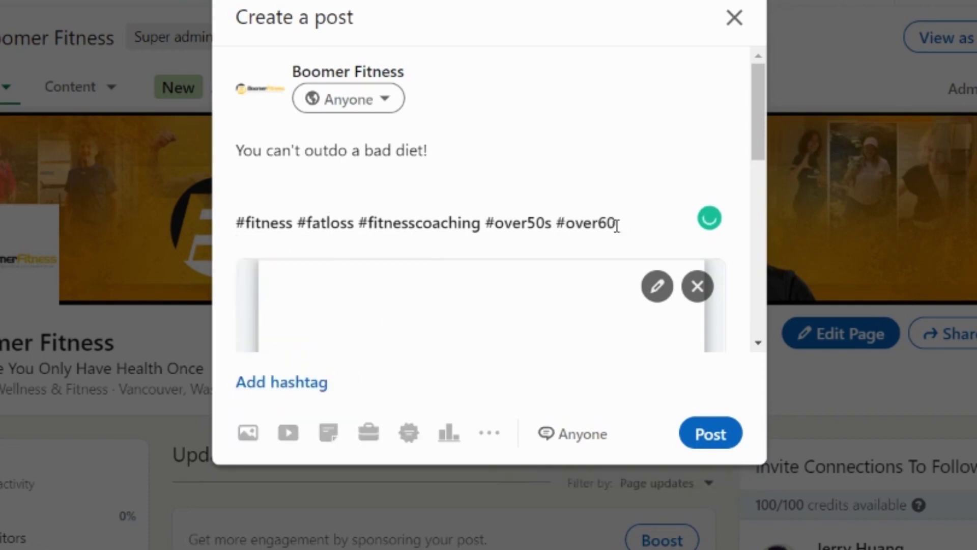
pyautogui.press('BackSpace')
pyautogui.press('BackSpace')
pyautogui.press('BackSpace')
pyautogui.press('BackSpace')
pyautogui.press('BackSpace')
pyautogui.press('BackSpace')
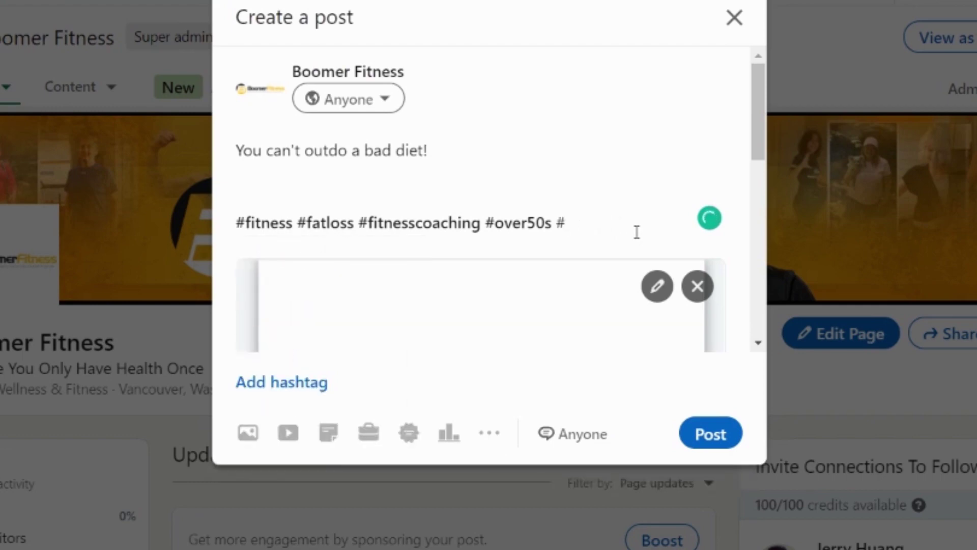
pyautogui.write('fitover')
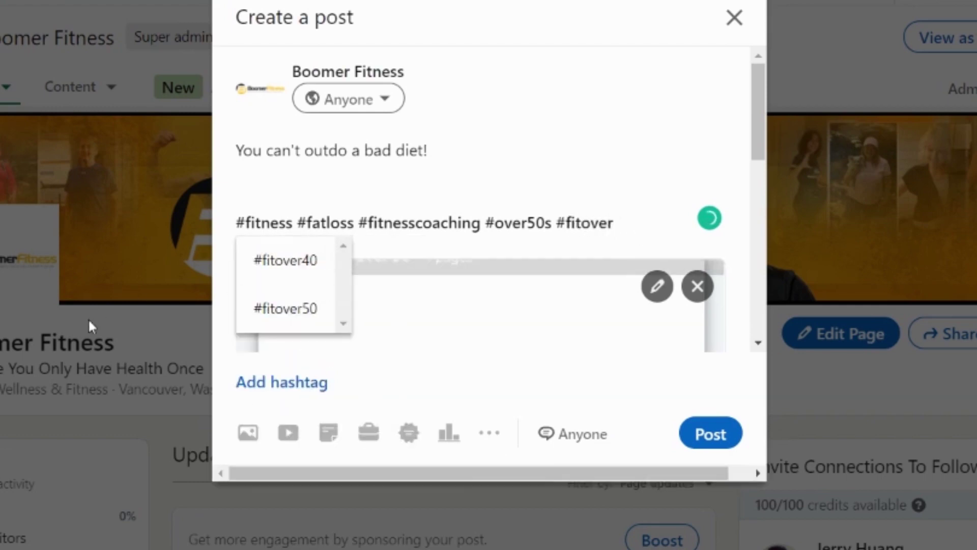
pyautogui.click(267, 308)
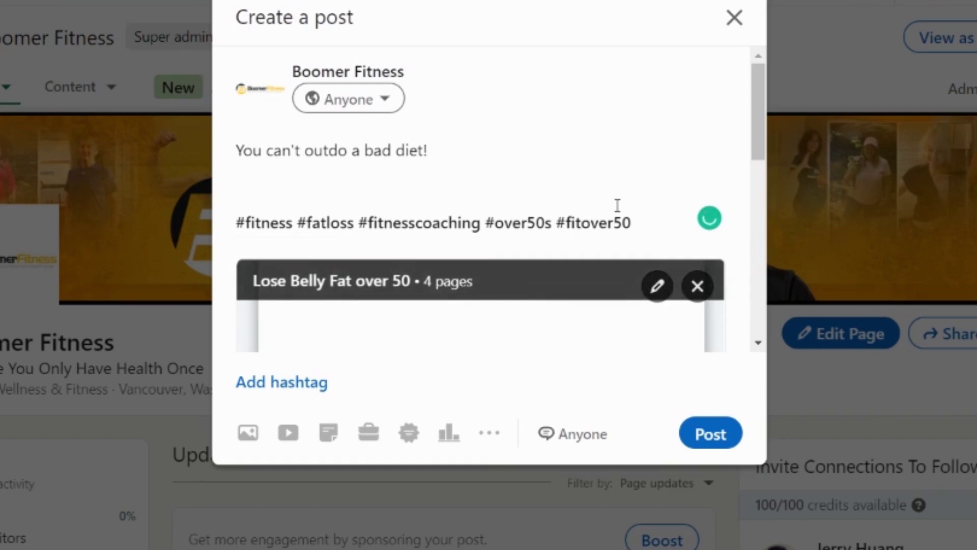
# - Add #gym and #strengthtraining, fixing the misspelled strength hashtag
pyautogui.write('#')
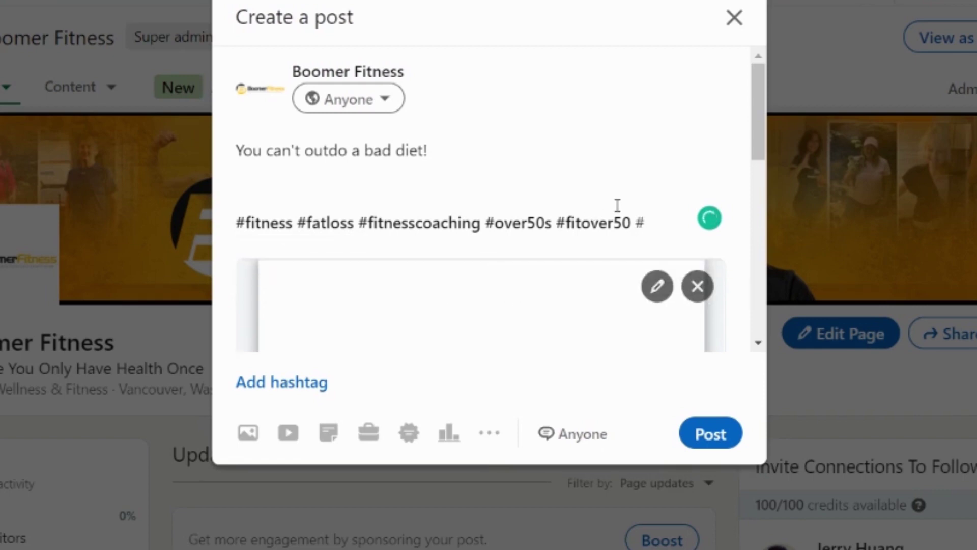
pyautogui.write('gym #strenght')
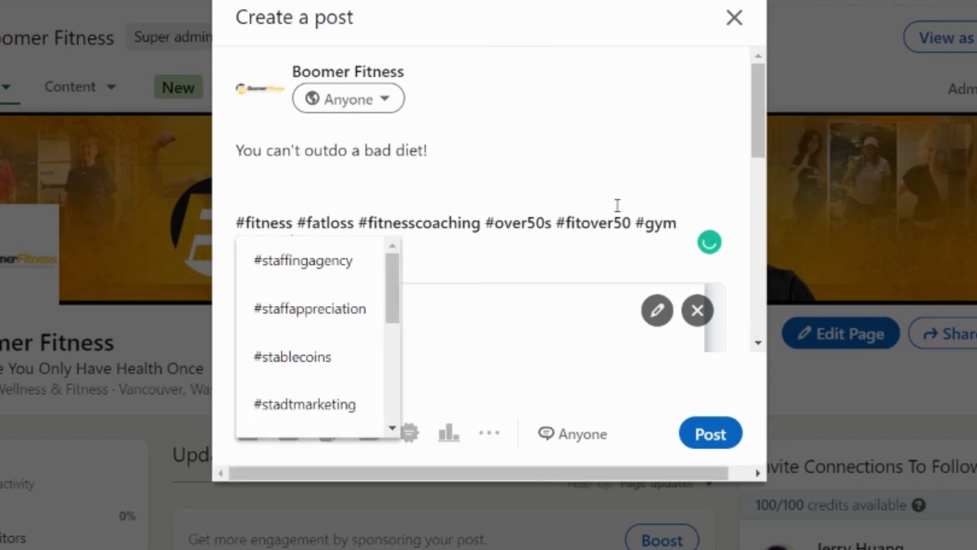
pyautogui.press('BackSpace')
pyautogui.press('BackSpace')
pyautogui.write('trengt')
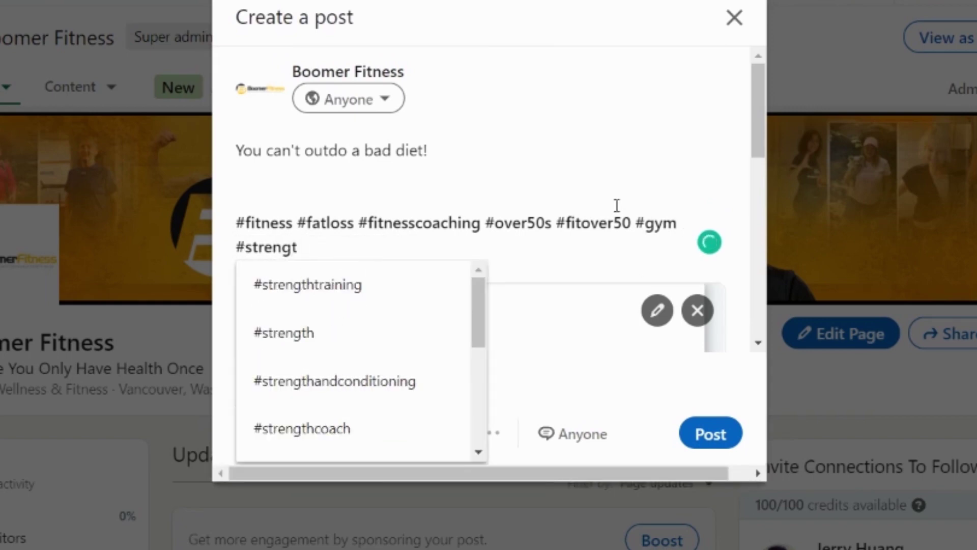
pyautogui.click(418, 288)
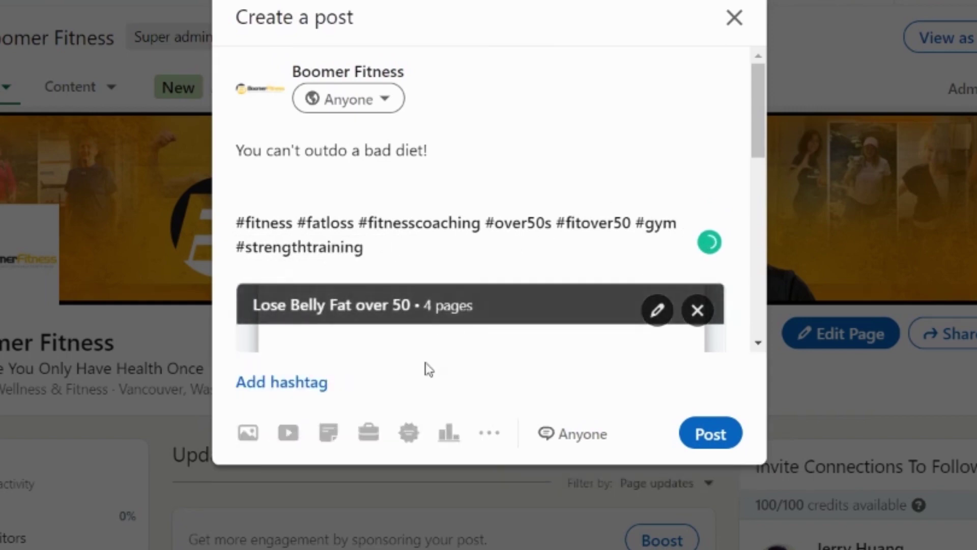
# - Publish the document post and locate it in the Boomer Fitness Updates feed
pyautogui.click(697, 432)
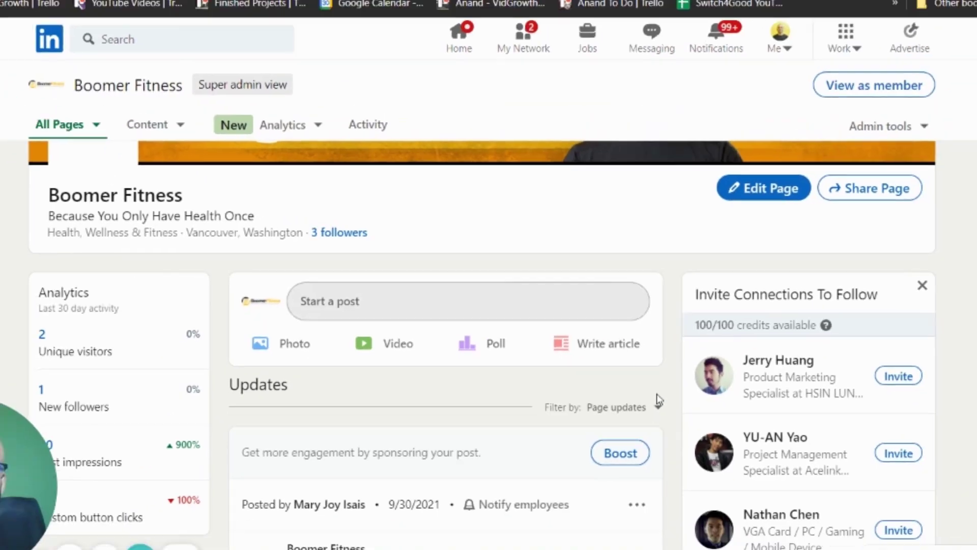
pyautogui.scroll(-3, 397, 265)
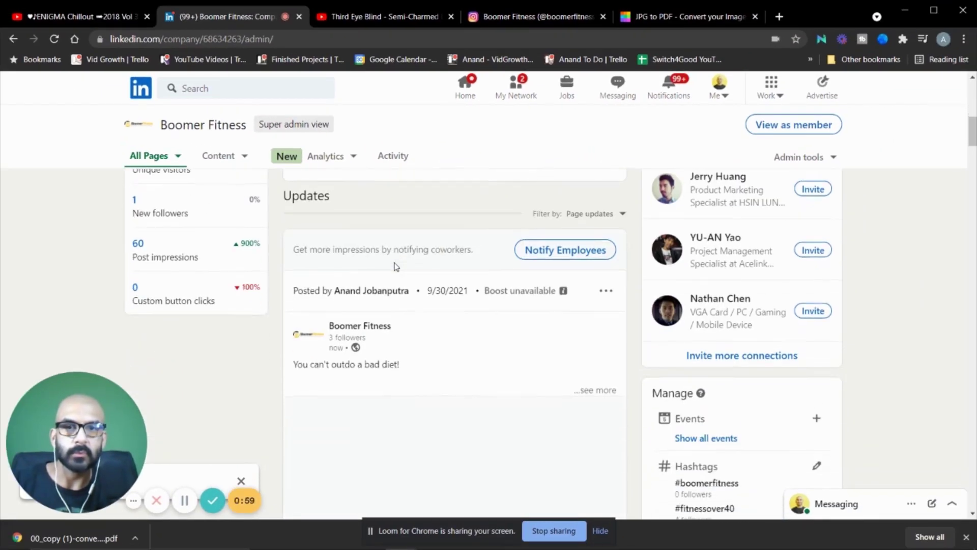
pyautogui.scroll(-6, 395, 266)
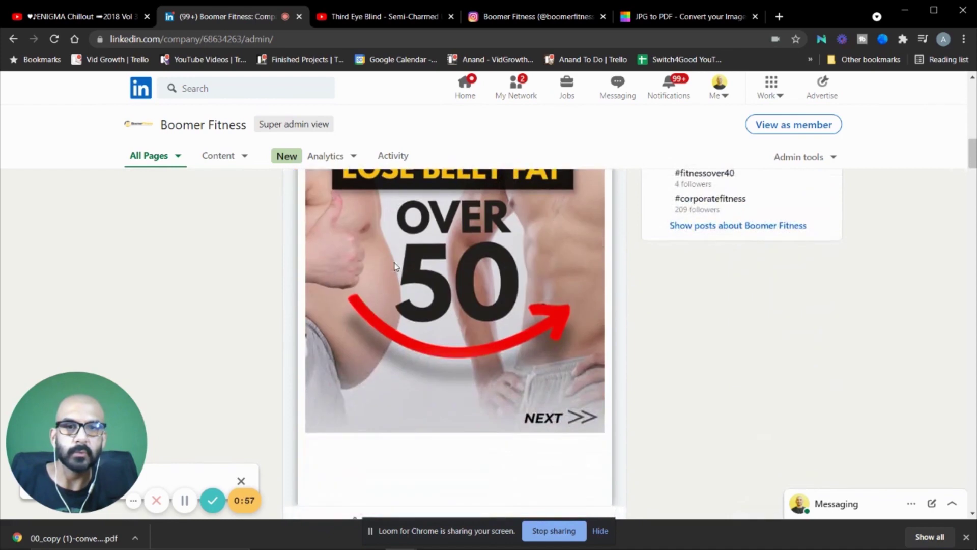
pyautogui.scroll(4, 395, 266)
pyautogui.scroll(-5, 292, 274)
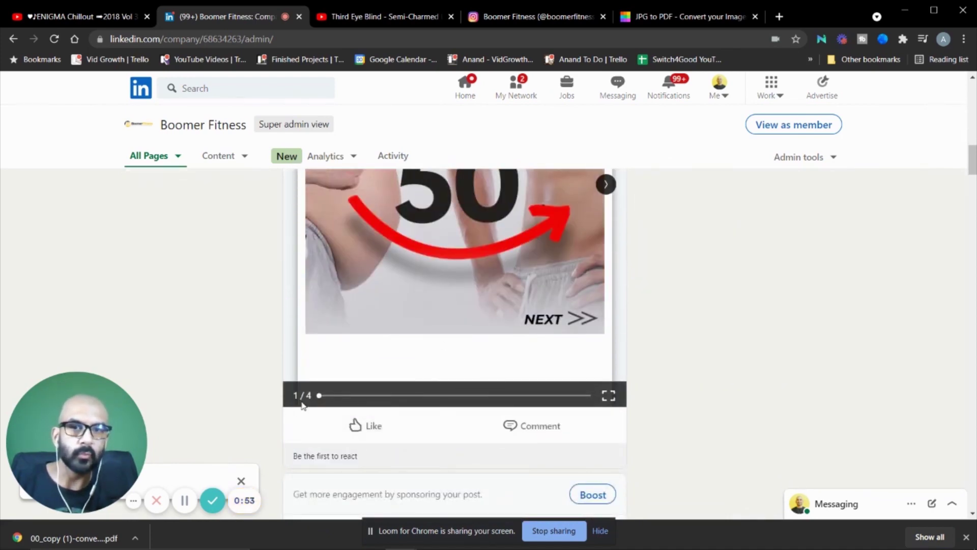
pyautogui.scroll(1, 607, 241)
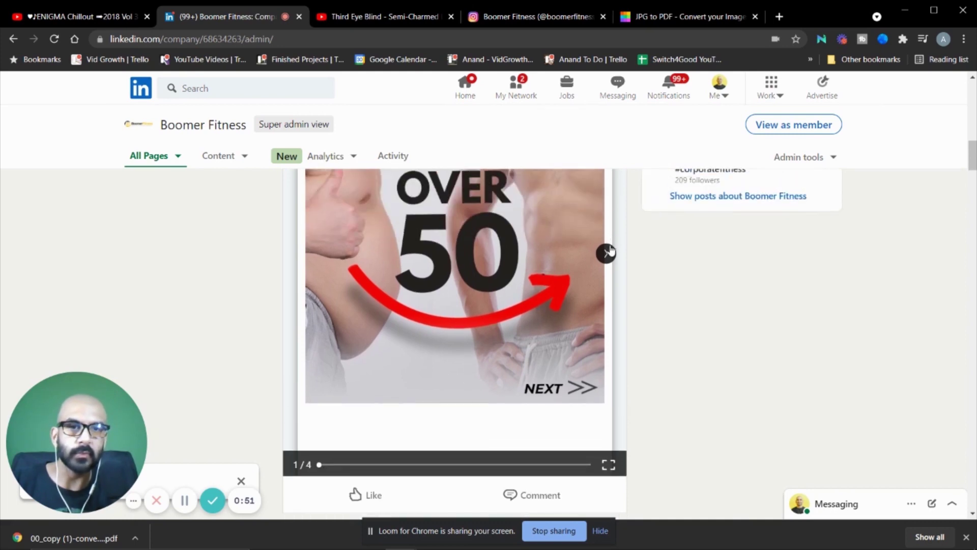
# - Page the post's carousel to slide 4/4, then return to the Smallpdf PDF preview
pyautogui.click(609, 252)
pyautogui.click(609, 252)
pyautogui.click(610, 252)
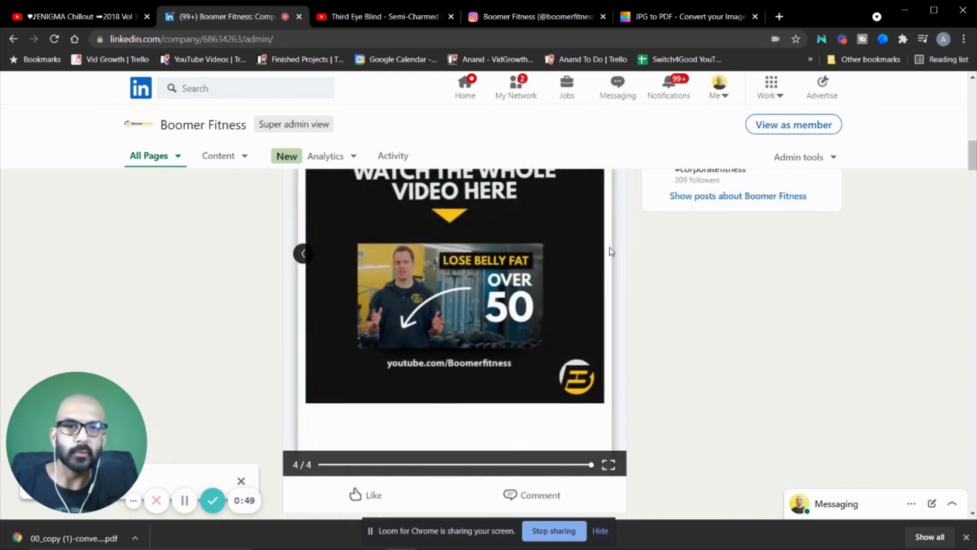
pyautogui.click(709, 16)
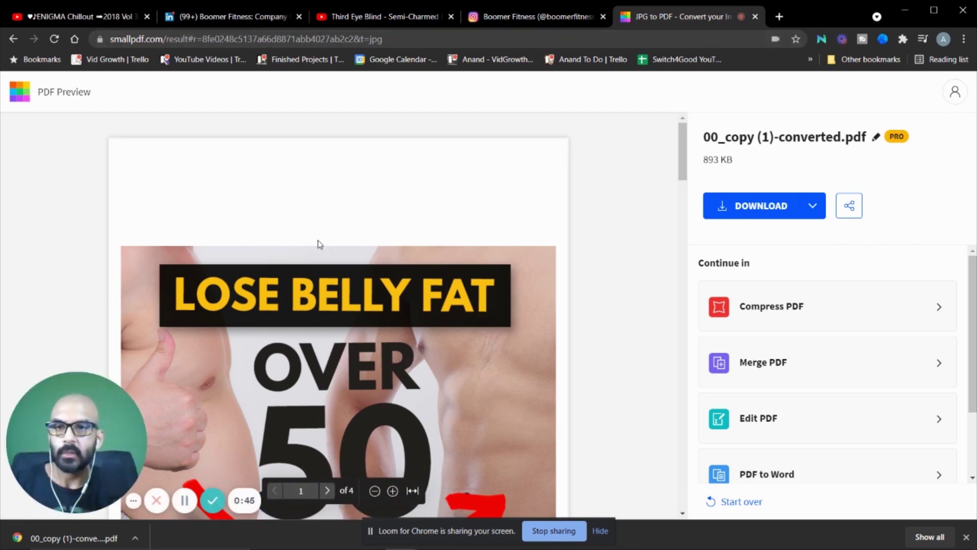
pyautogui.click(539, 16)
pyautogui.click(668, 17)
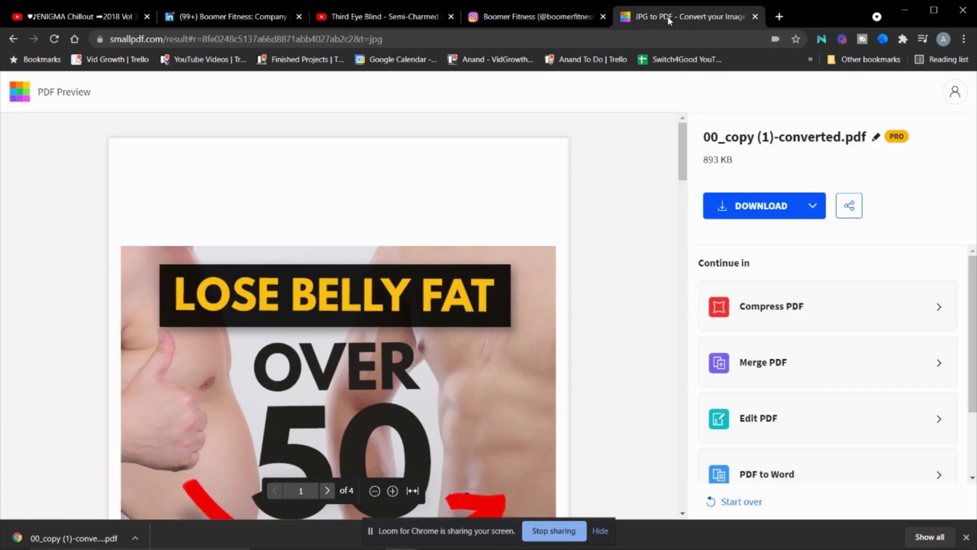
pyautogui.click(379, 17)
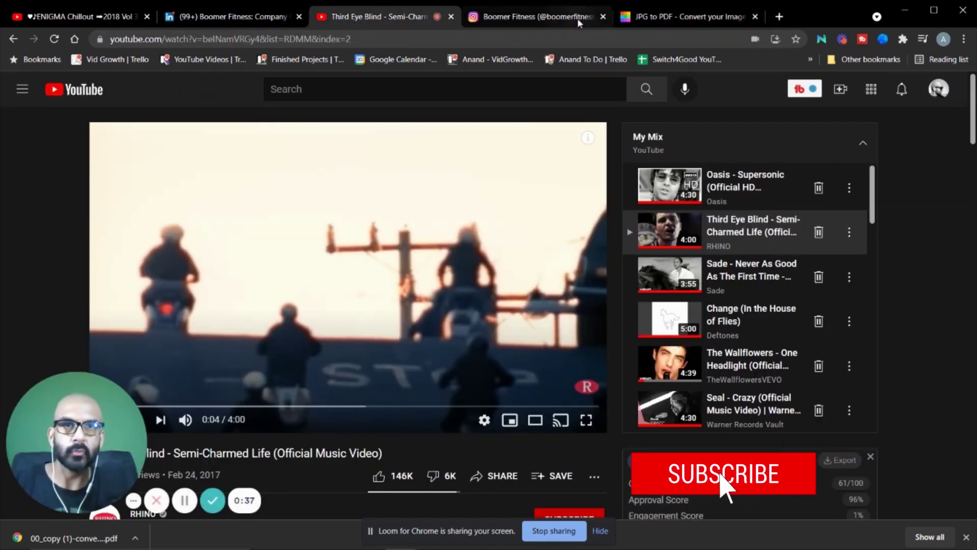
pyautogui.click(578, 21)
pyautogui.click(682, 17)
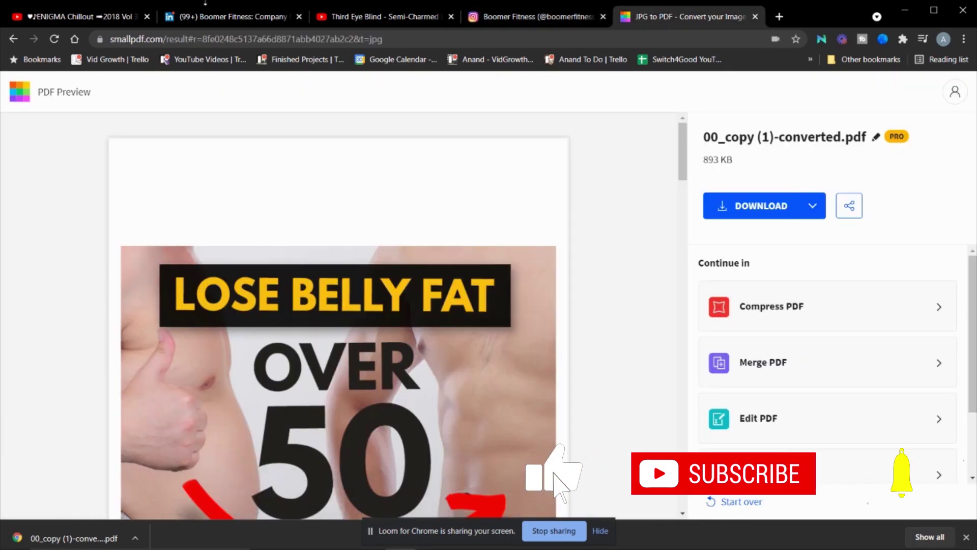